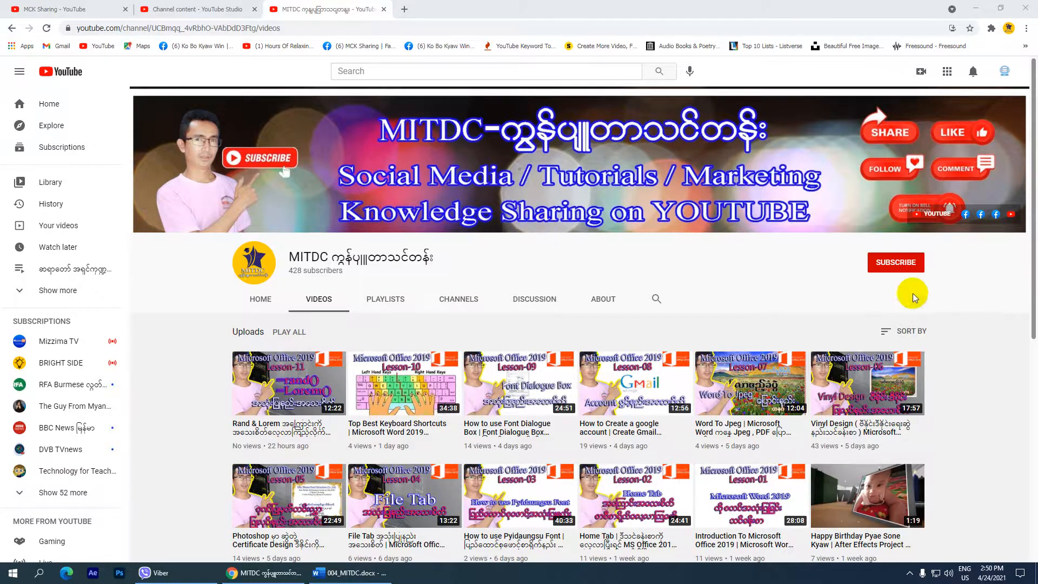
Step: Subscribe to the MITDC channel with All notifications, and check the account's notifications list
left_click(902, 265)
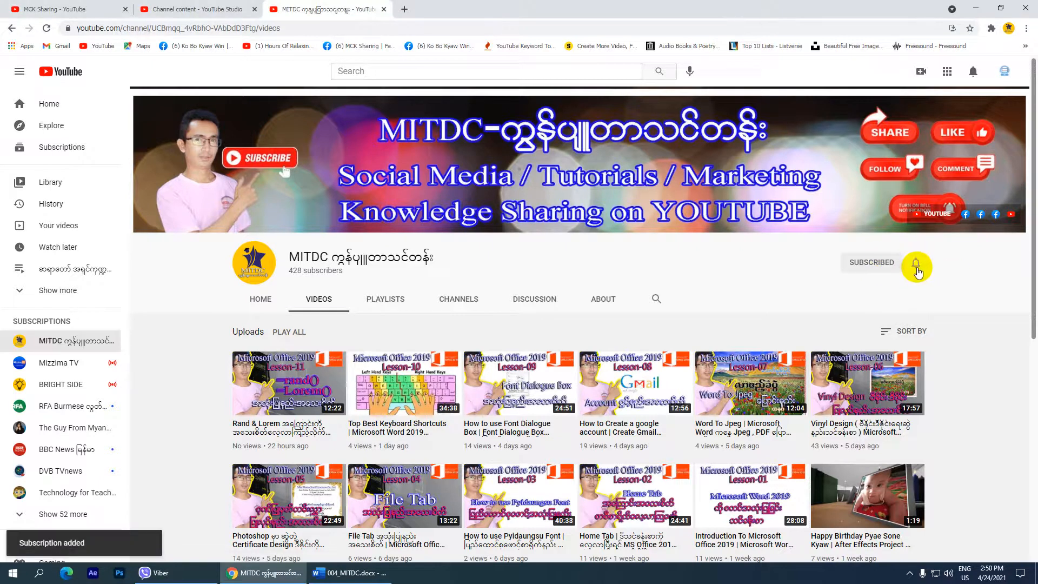
left_click(918, 263)
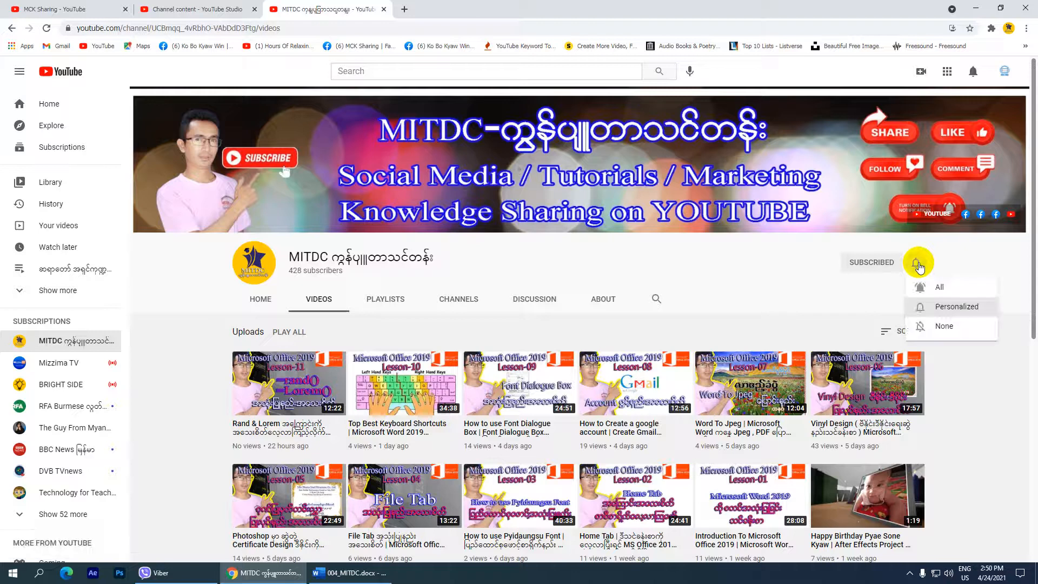
left_click(943, 289)
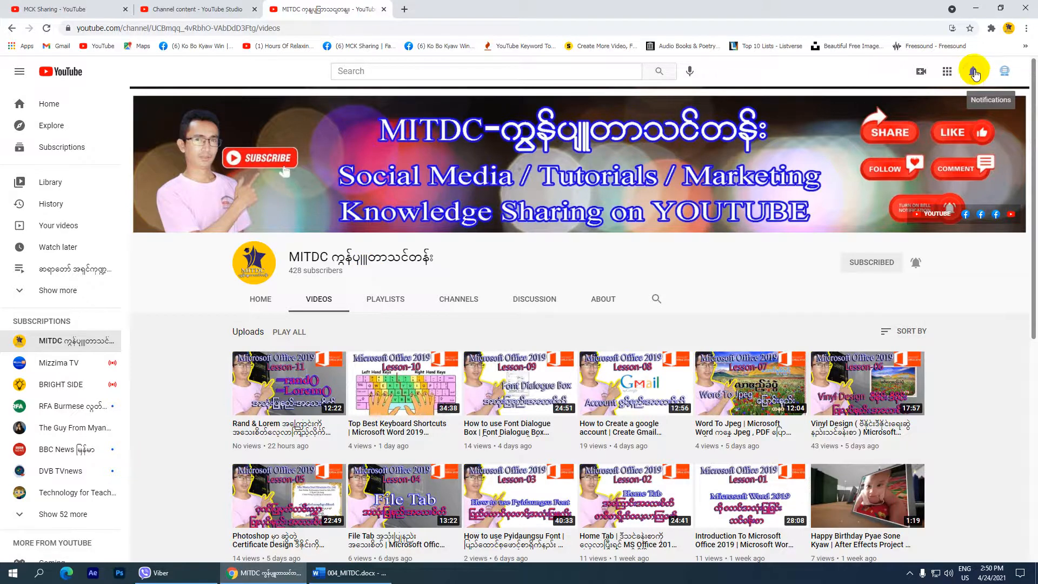
left_click(975, 73)
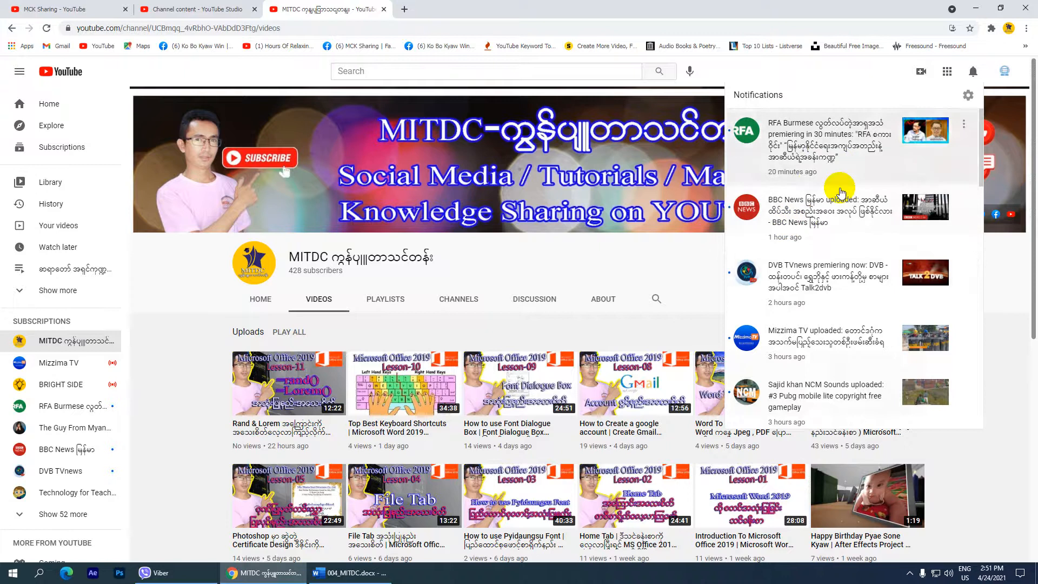
left_click(973, 71)
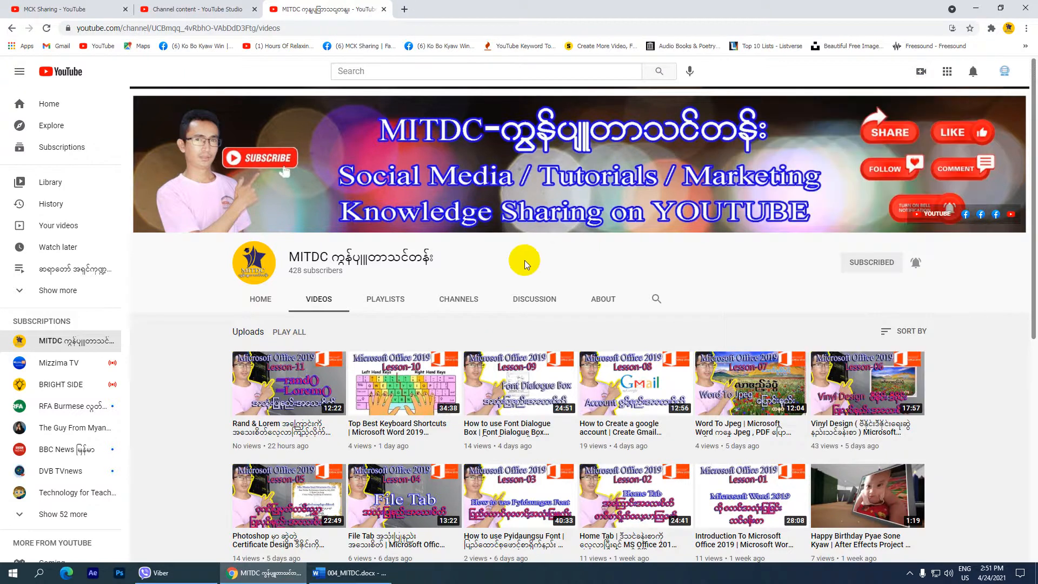
Step: Switch to the Word document 004_MITDC.docx and enter the shortcut acdp on two separate lines
left_click(975, 9)
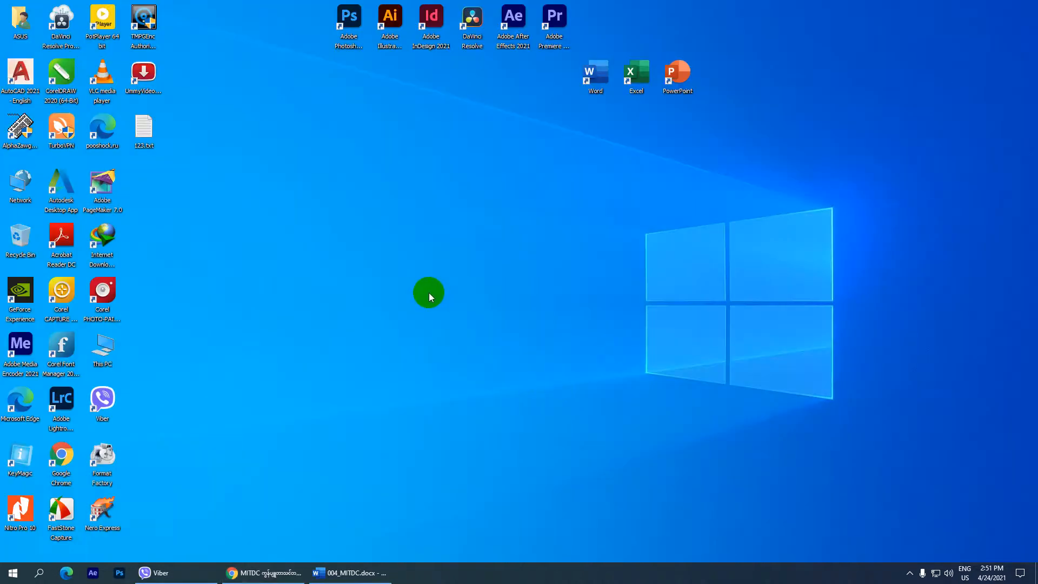
left_click(382, 572)
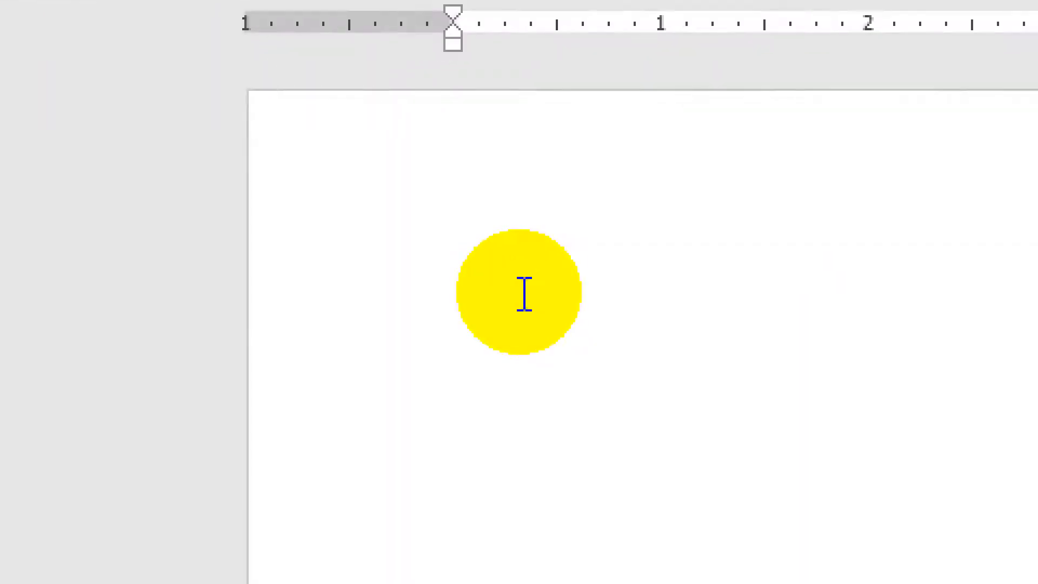
type("acd")
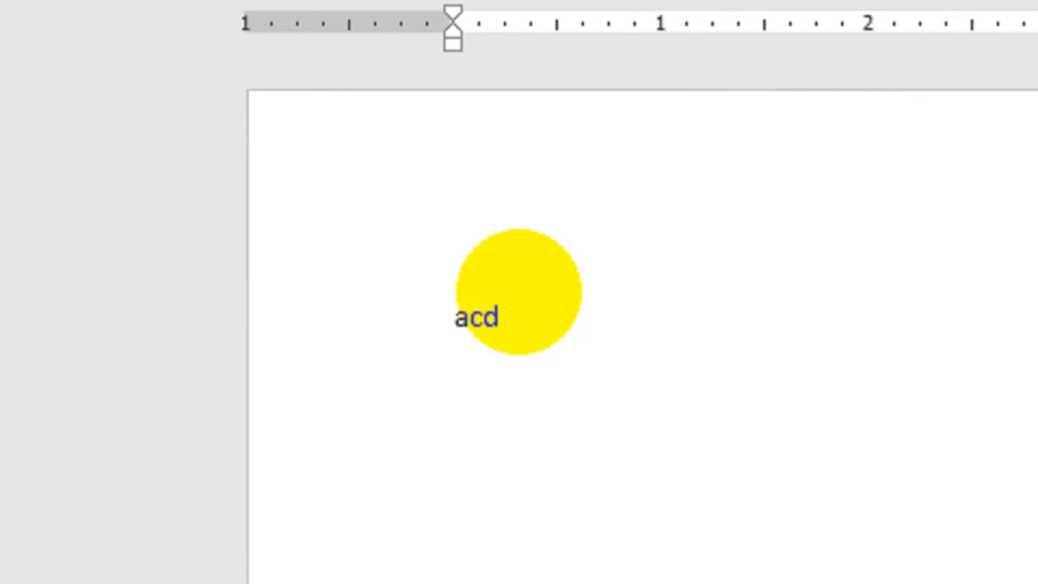
type("p")
key("Return")
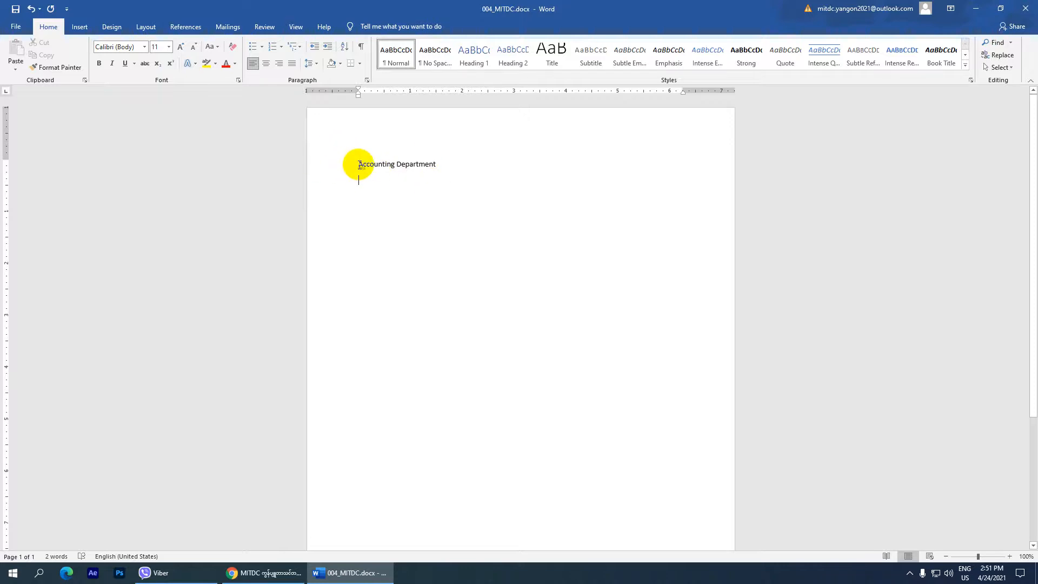
type("ac")
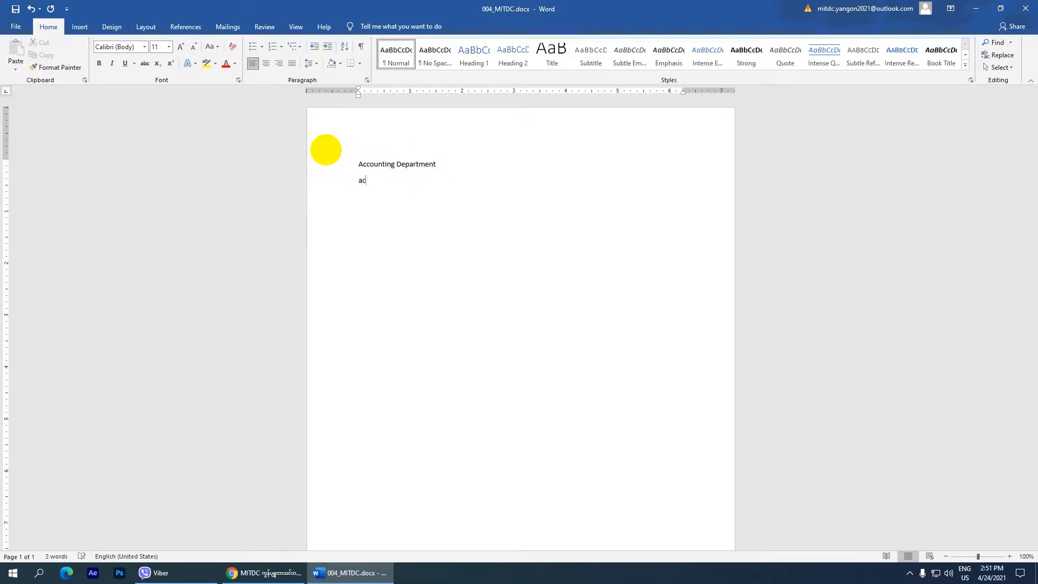
type("dp")
key("Return")
Step: Select both Accounting Department lines in the document
left_click(360, 181)
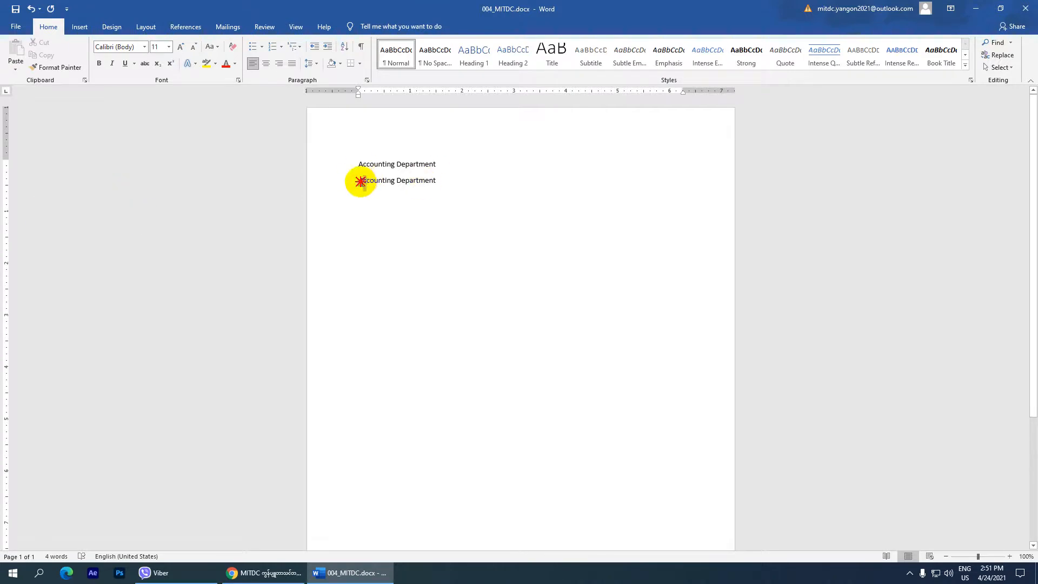
left_click_drag(361, 181, 357, 182)
left_click(398, 181)
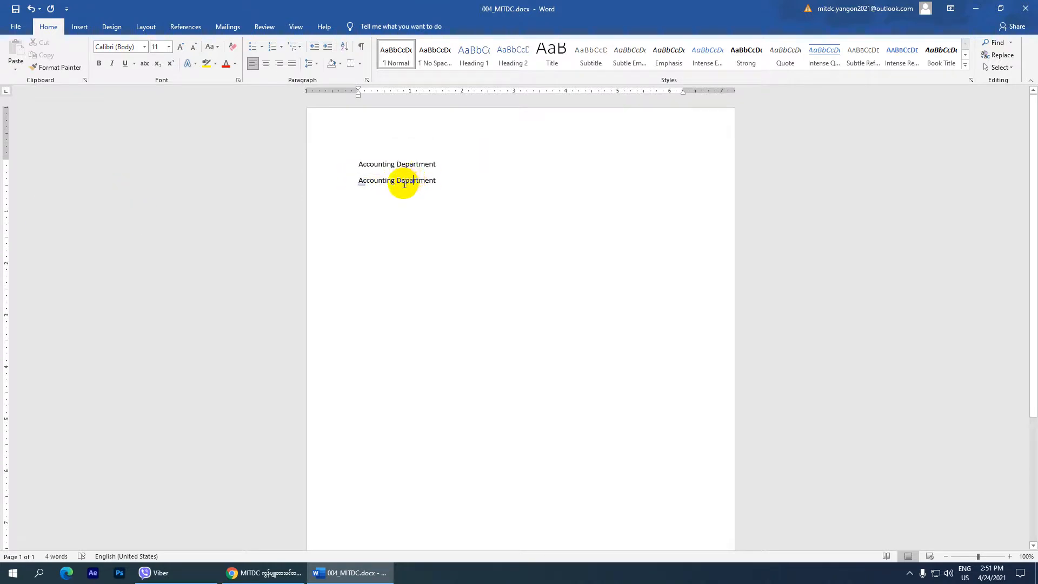
left_click_drag(439, 182, 344, 181)
left_click(384, 184)
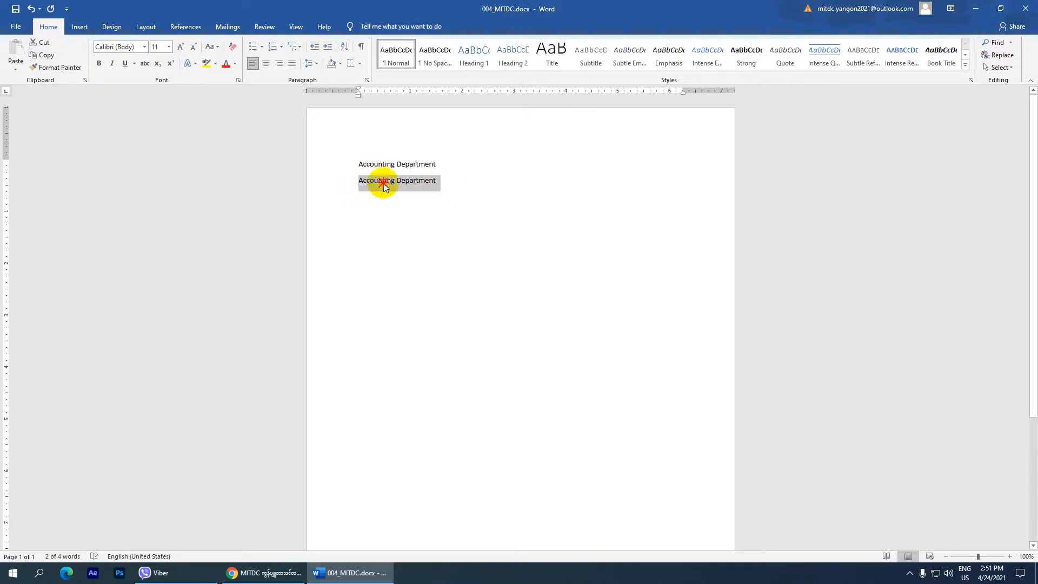
left_click_drag(441, 183, 359, 156)
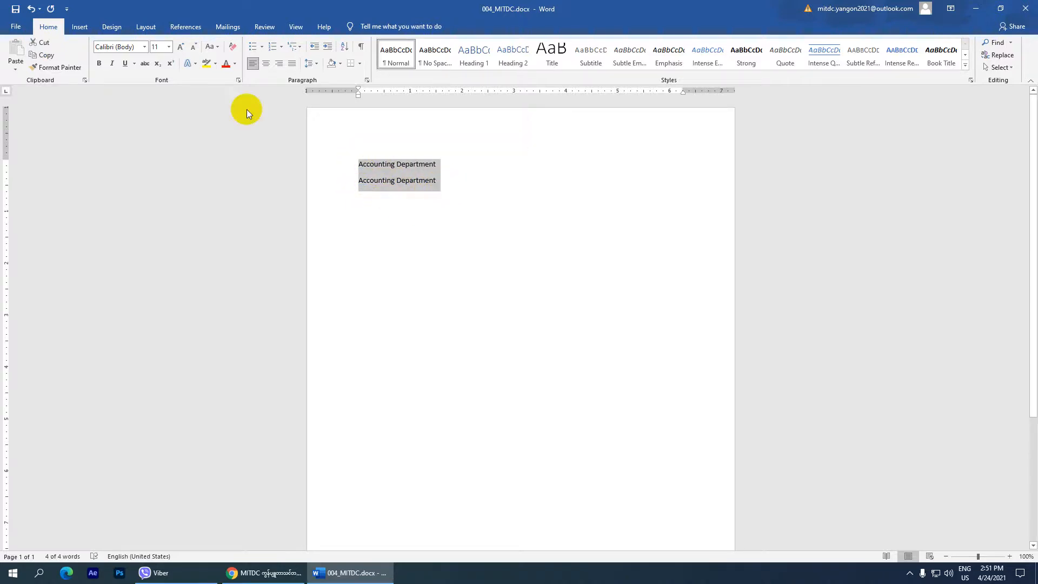
Step: Open the AutoCorrect settings from Word's proofing options and look up the acdp entry
left_click(18, 29)
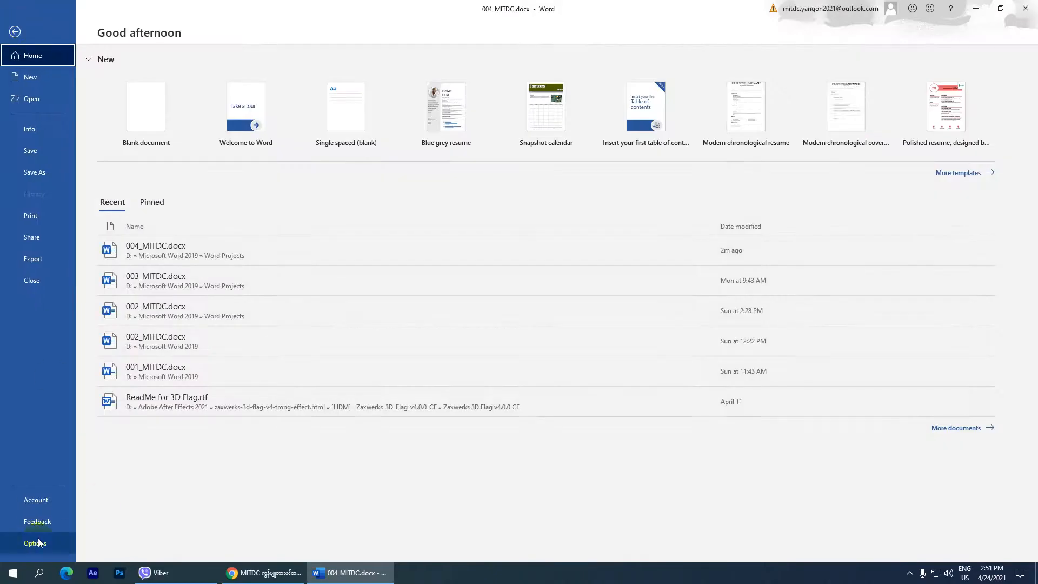
left_click(39, 542)
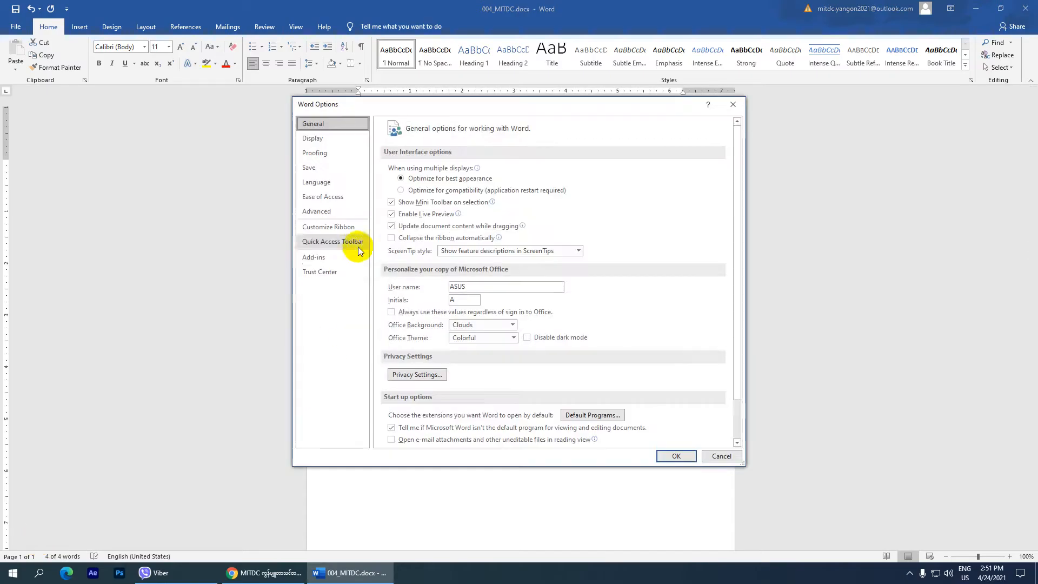
left_click(318, 154)
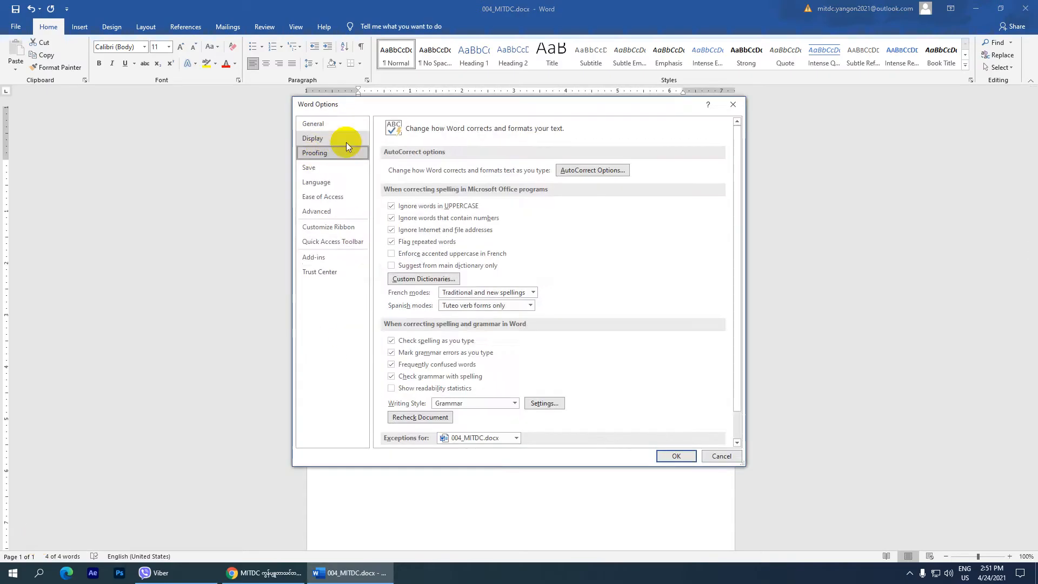
left_click(588, 169)
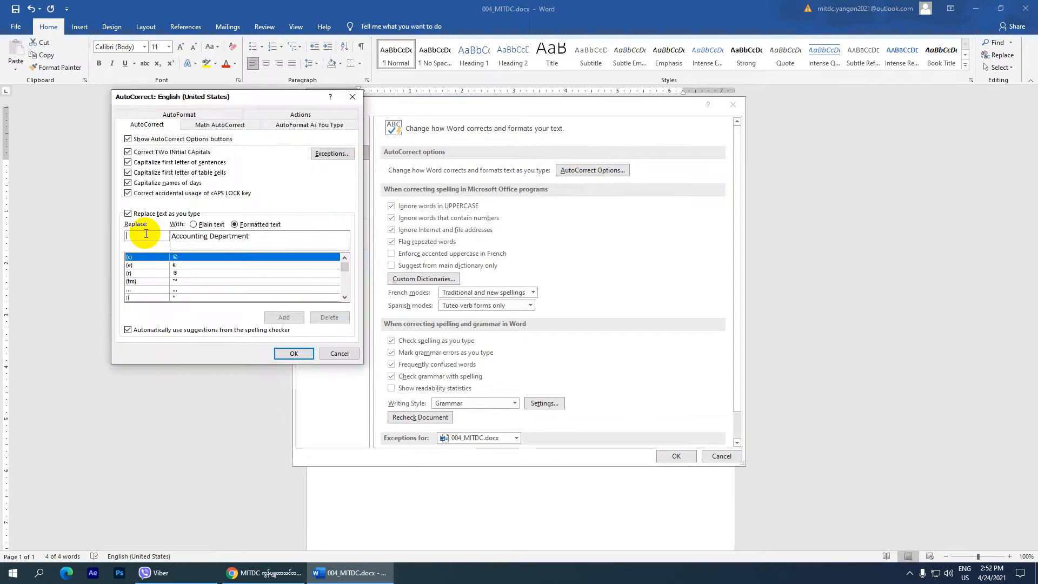
type("acdp")
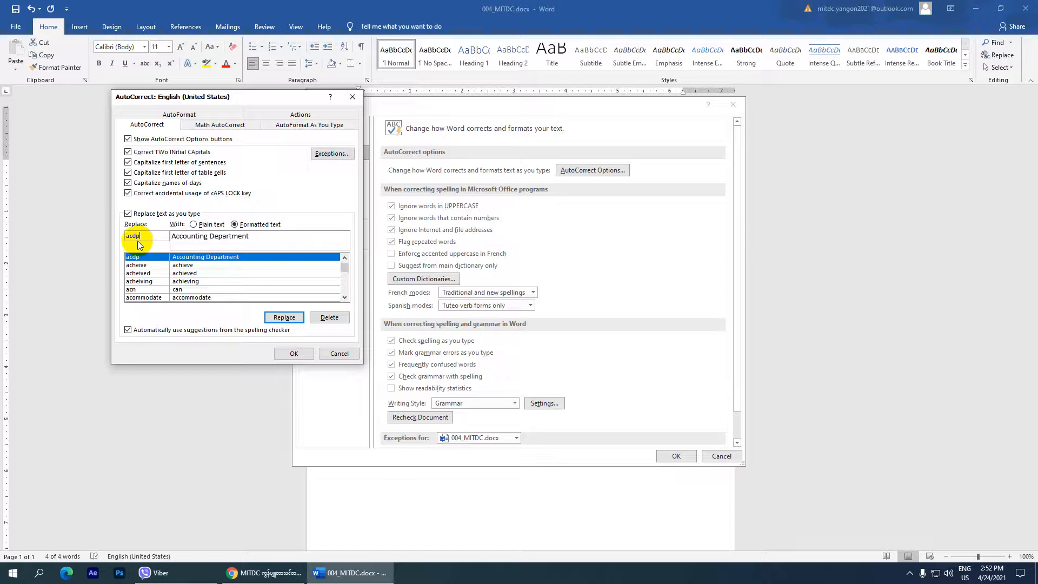
type("m")
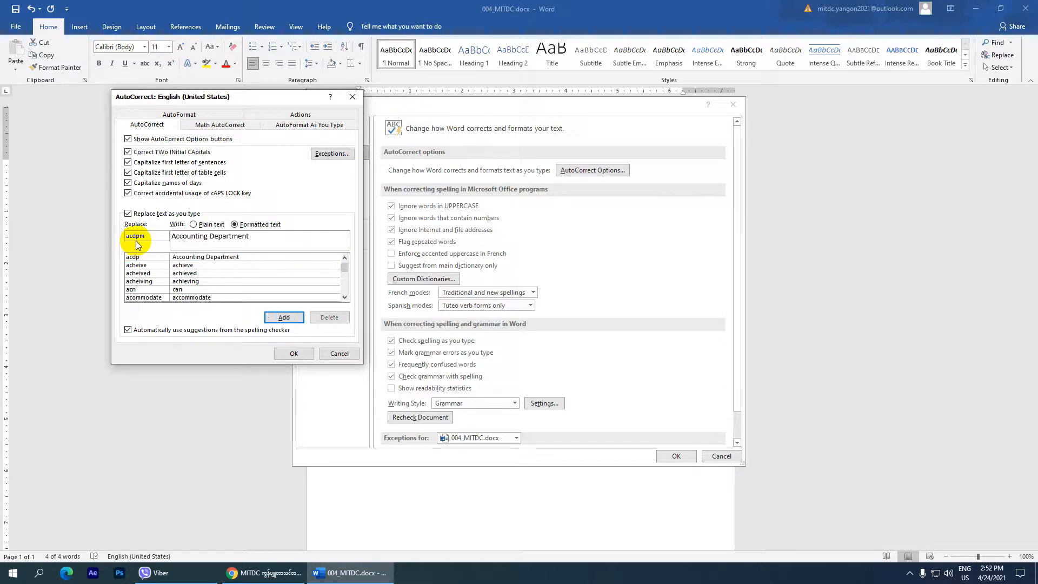
key("BackSpace")
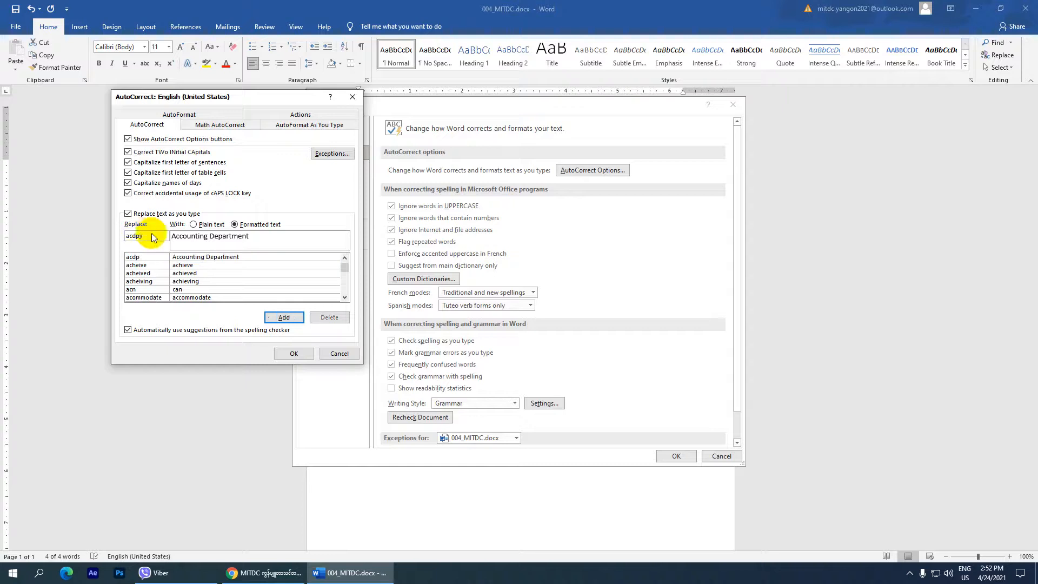
type("y")
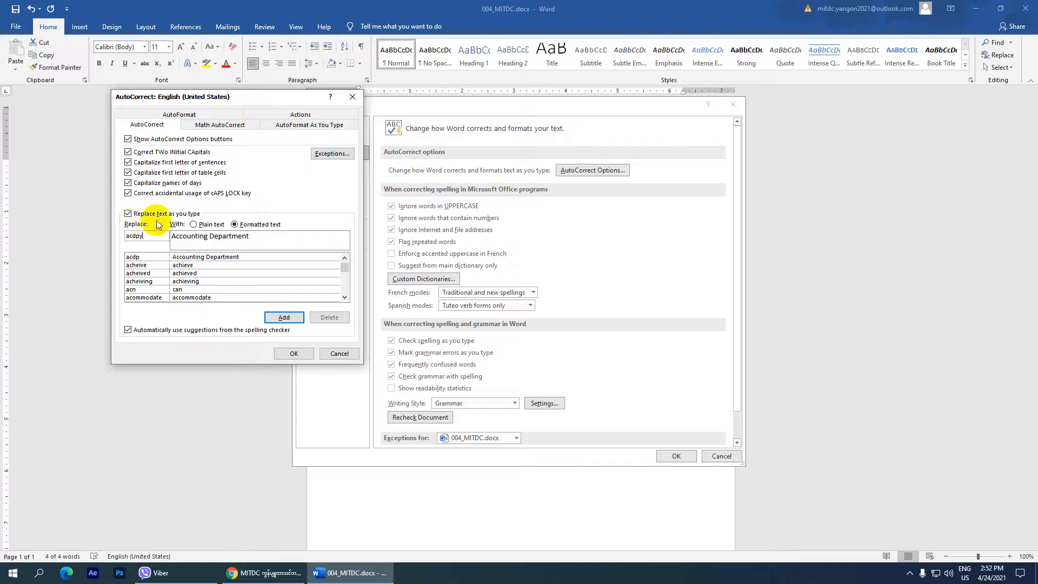
Step: Turn off Replace text as you type and load the existing acdp entry for editing
left_click(132, 213)
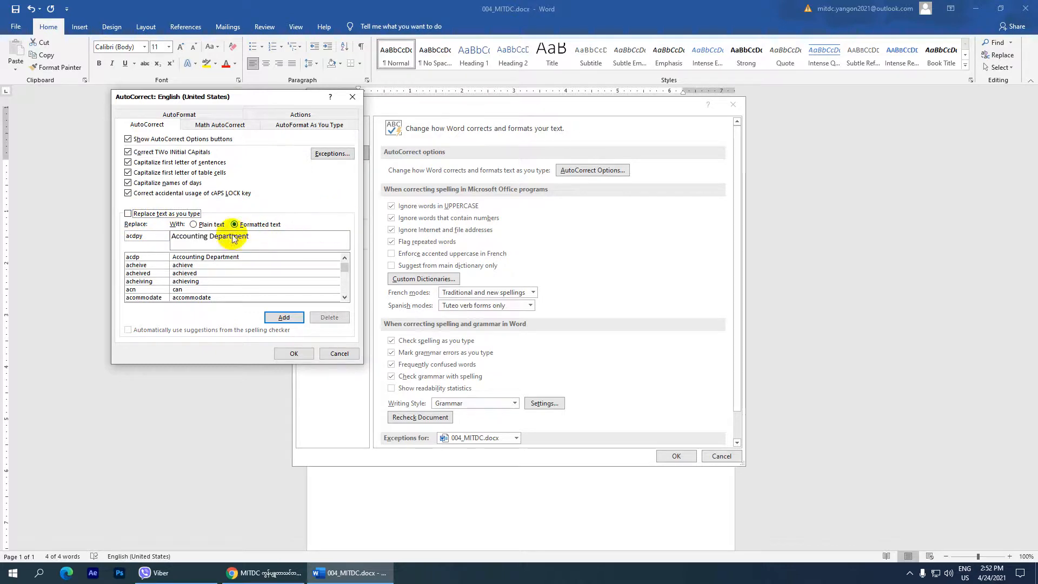
left_click(181, 265)
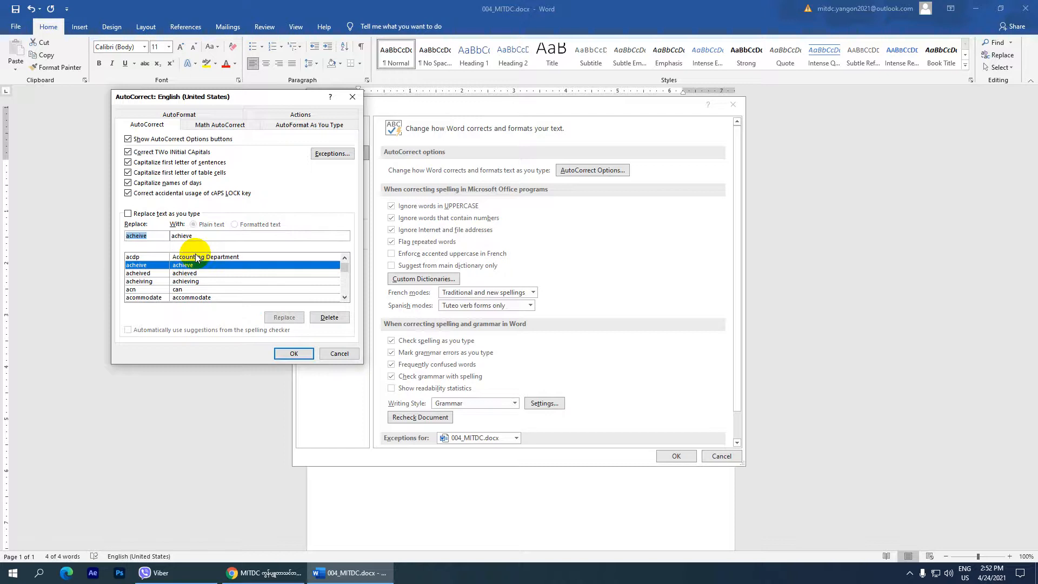
left_click(196, 258)
left_click(238, 235)
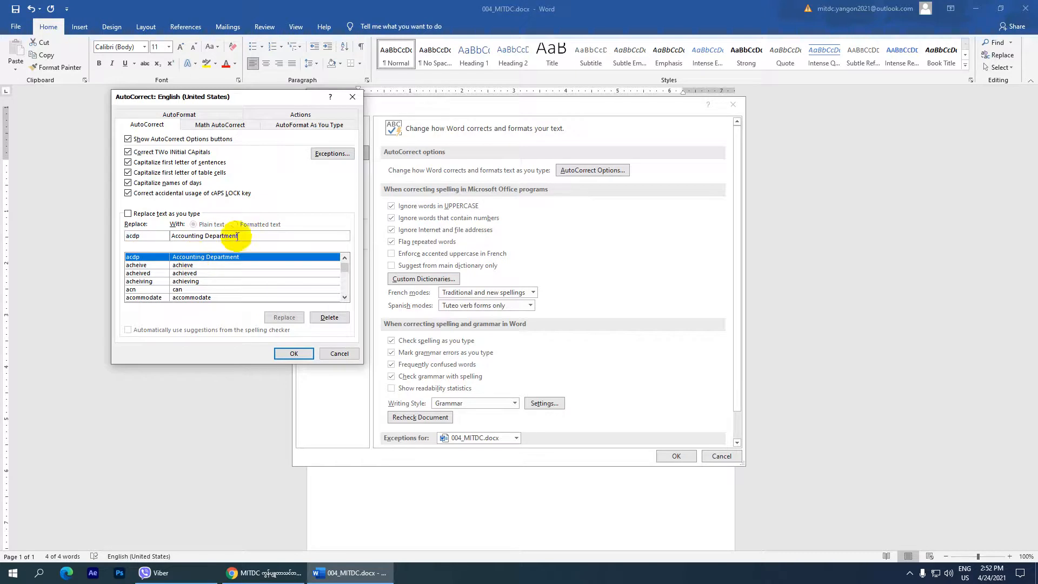
left_click(140, 234)
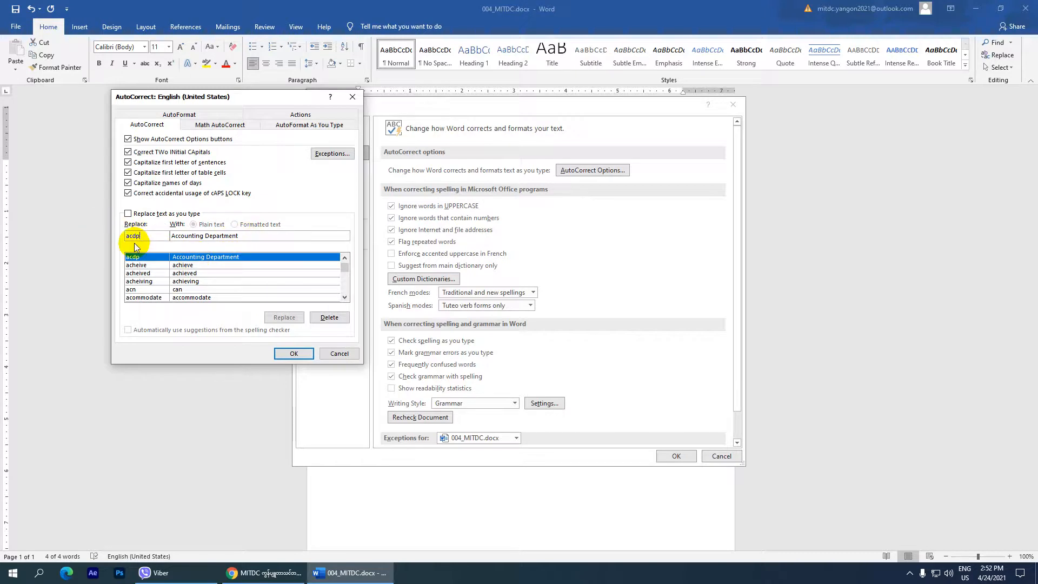
Step: Add an AutoCorrect entry that replaces acdpy with Accounting Department Yangon, and apply the Word options
type("y")
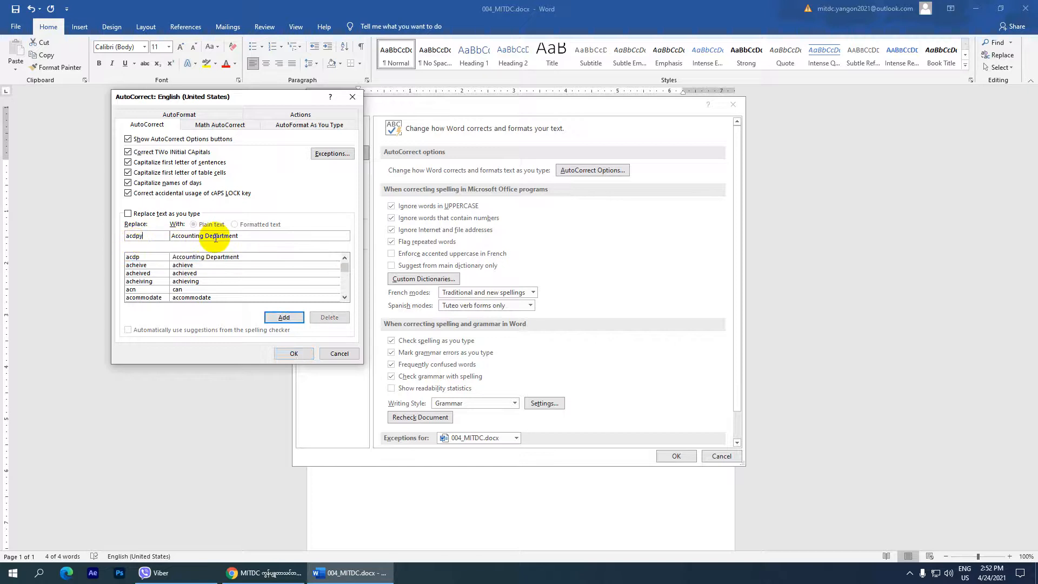
left_click(245, 235)
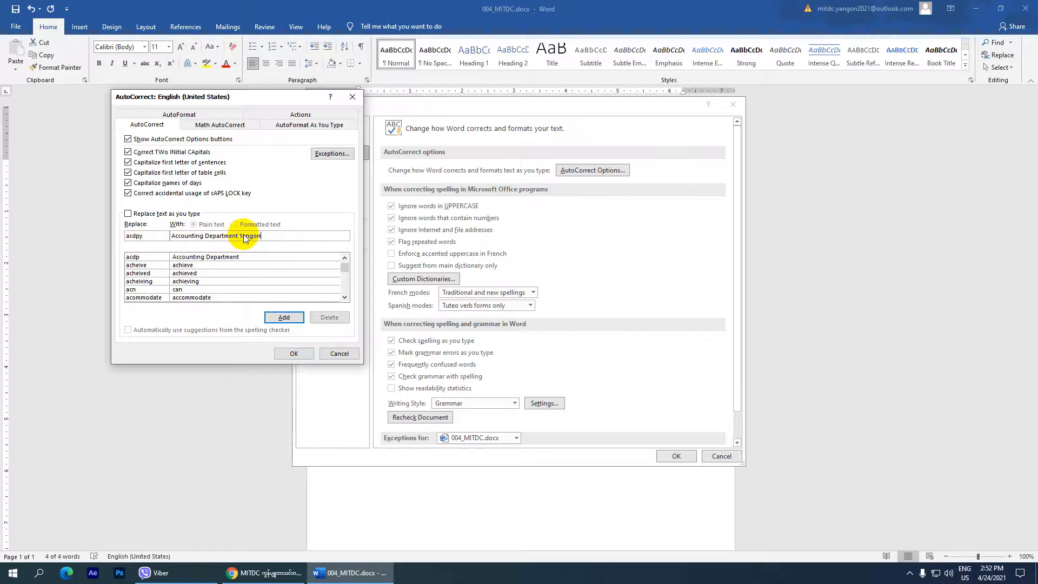
type("Yangon")
left_click_drag(263, 235, 166, 234)
left_click(255, 236)
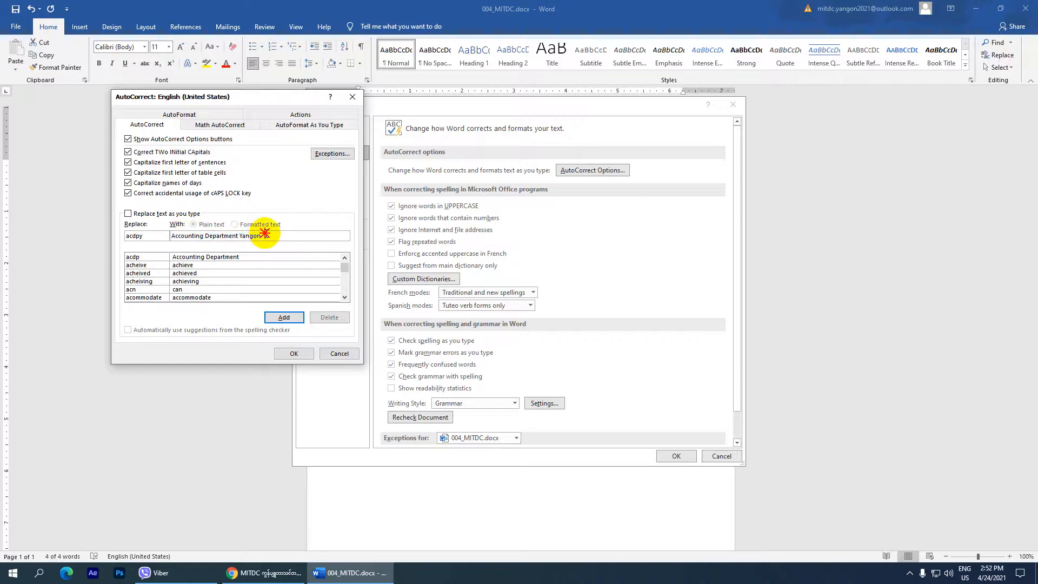
left_click_drag(265, 233, 166, 234)
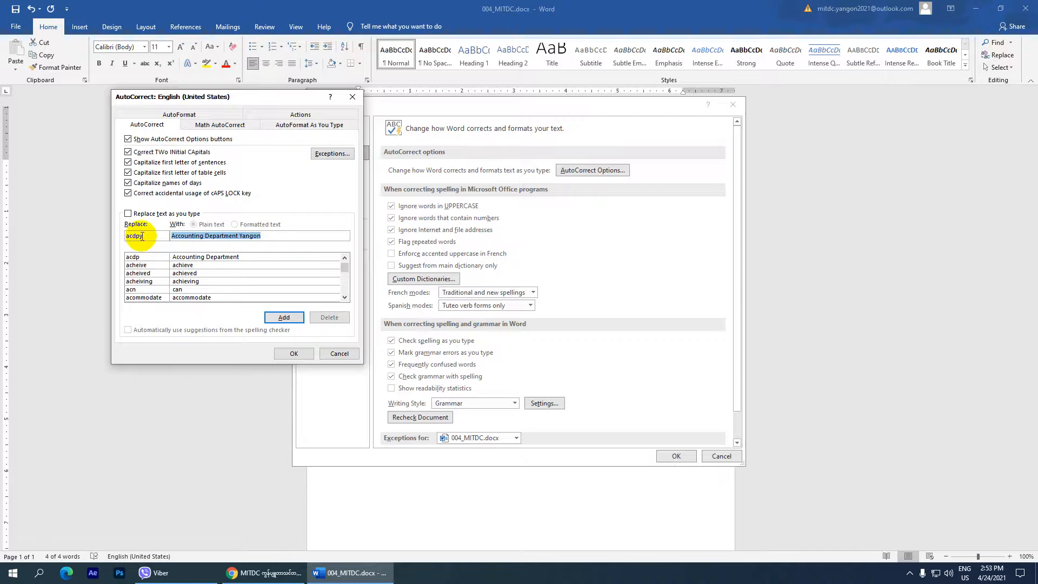
left_click_drag(142, 236, 125, 236)
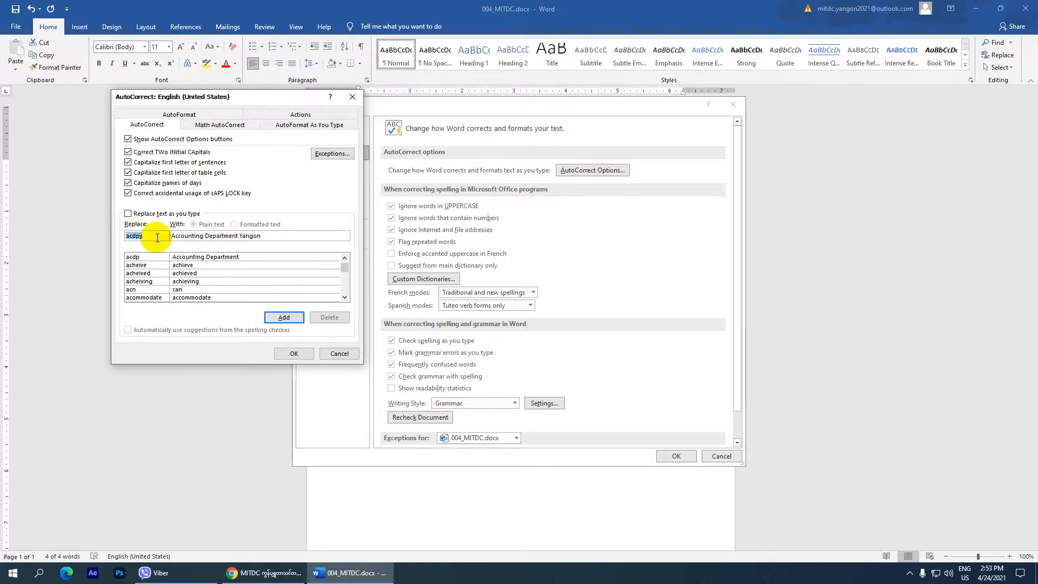
left_click(283, 317)
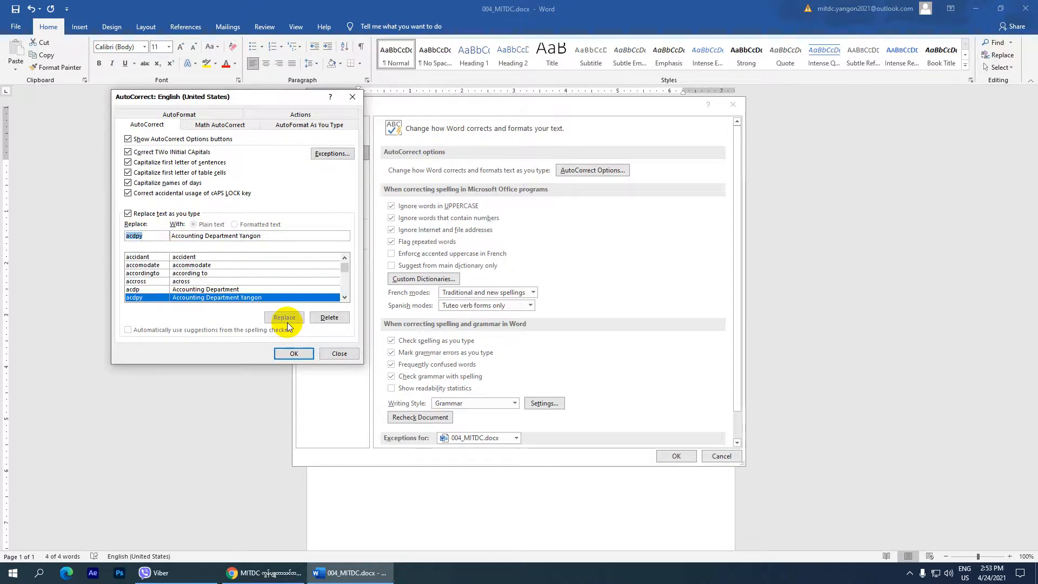
left_click(300, 353)
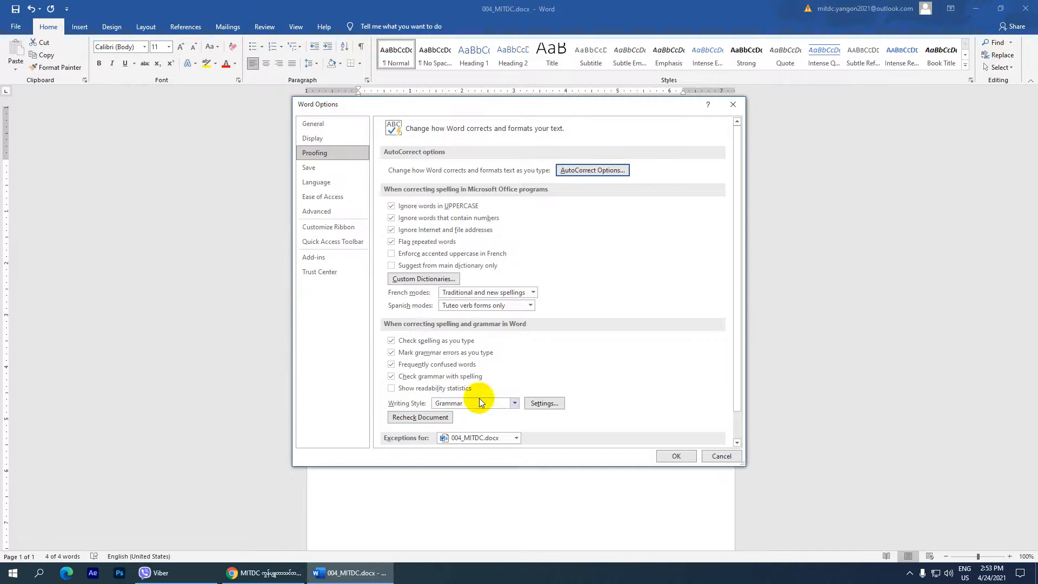
left_click(674, 456)
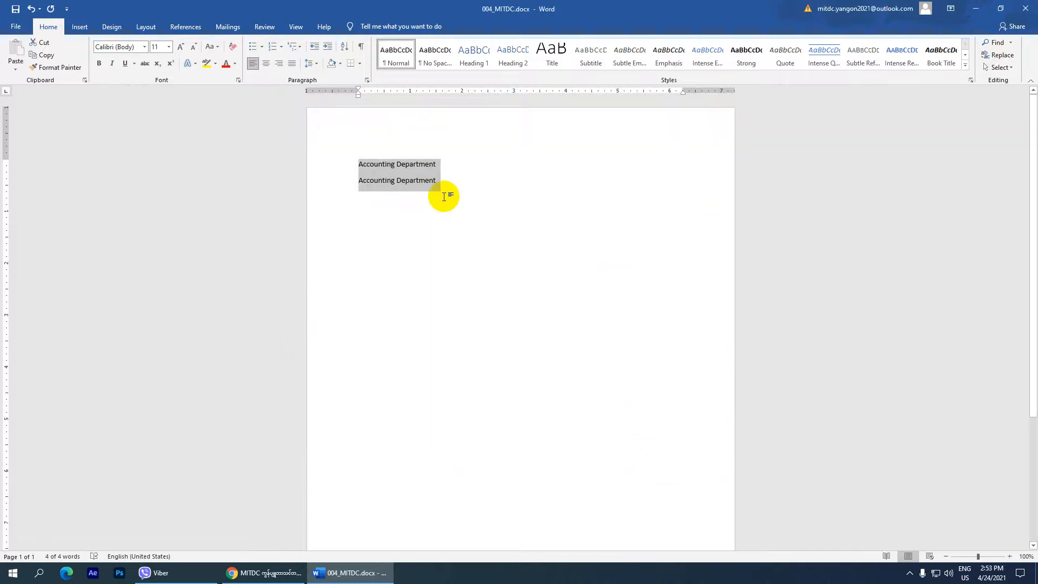
Step: Replace the selected lines with three Accounting Department Yangon lines by entering the acdpy abbreviation on each line
type("ac")
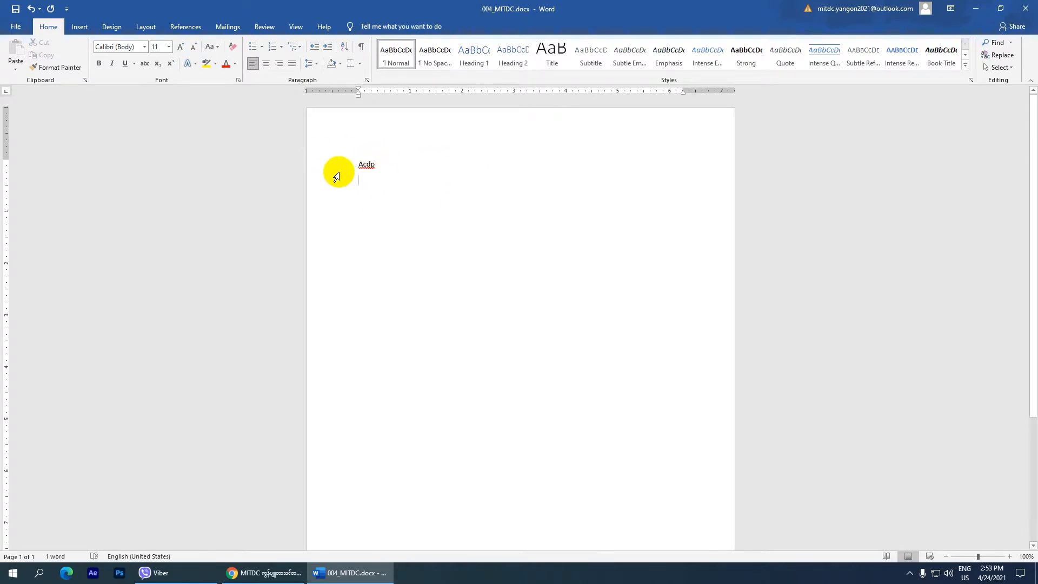
left_click(374, 164)
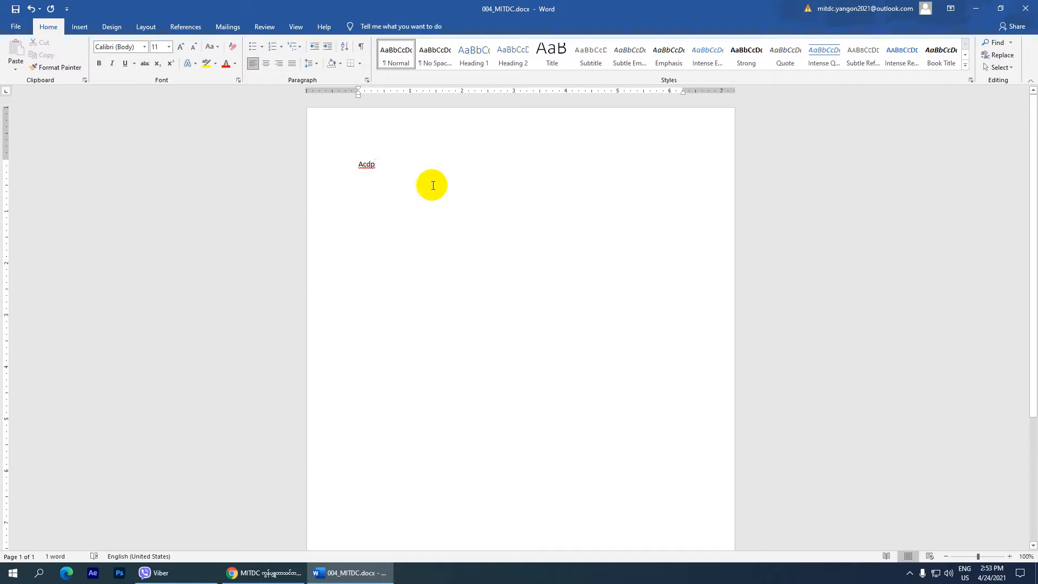
type("y")
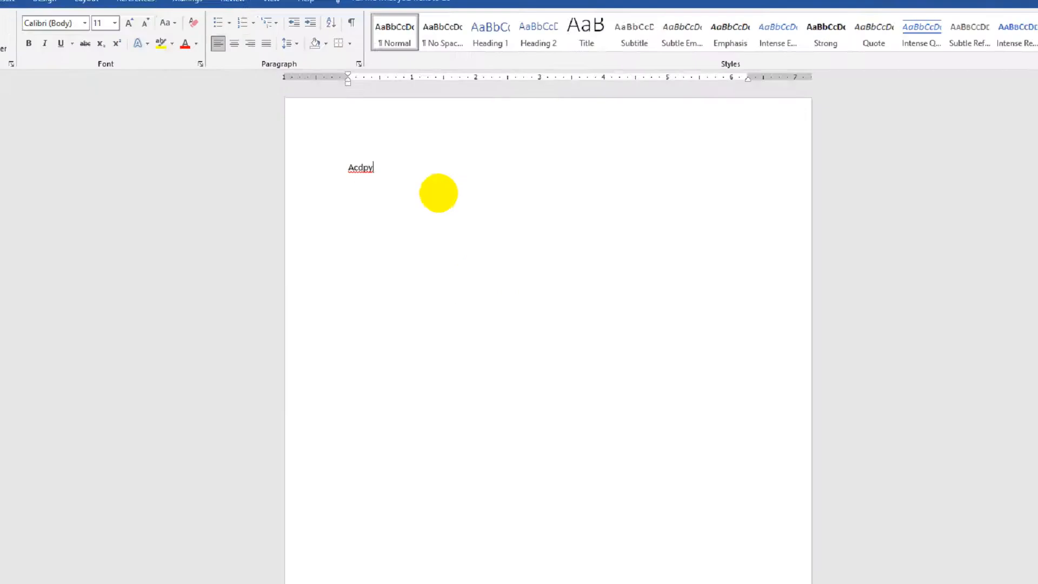
key("F3")
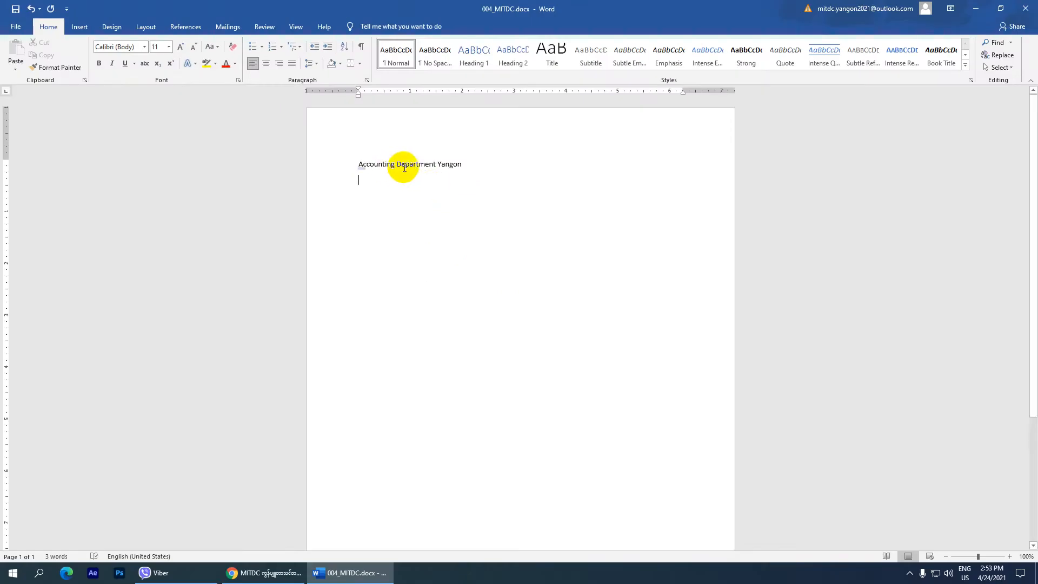
type("a")
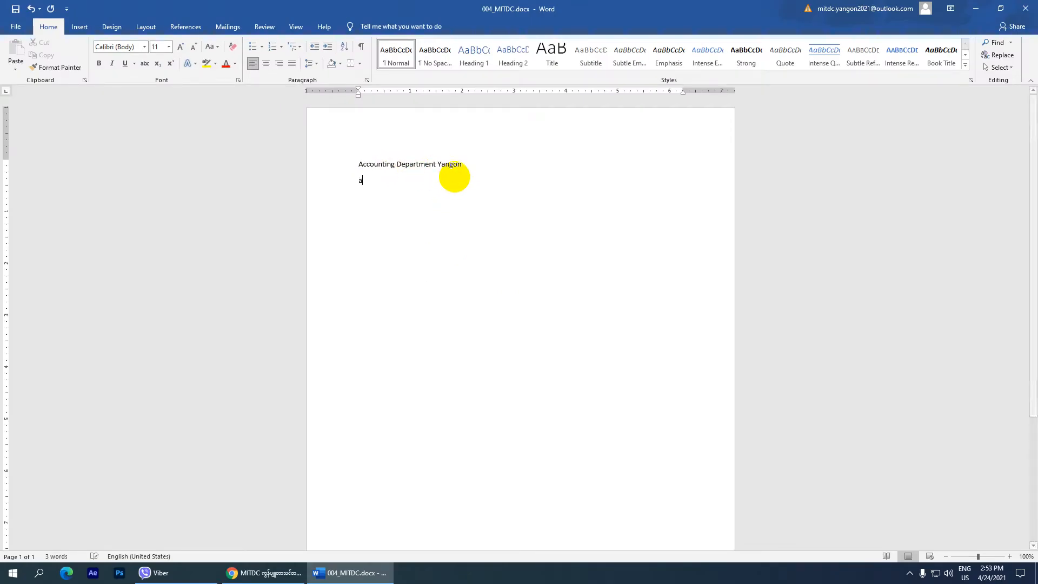
type("cdpy")
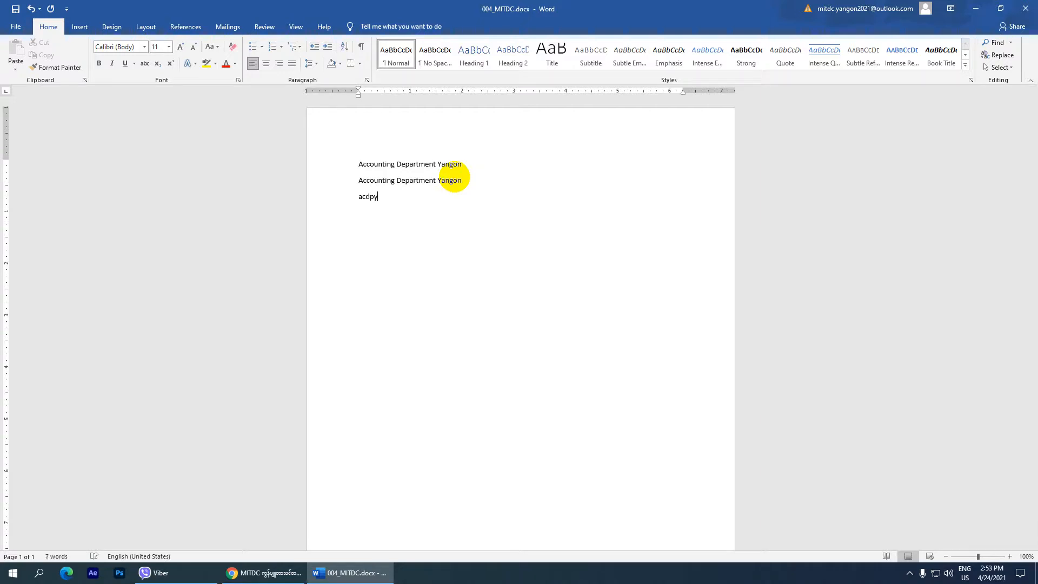
key("Return")
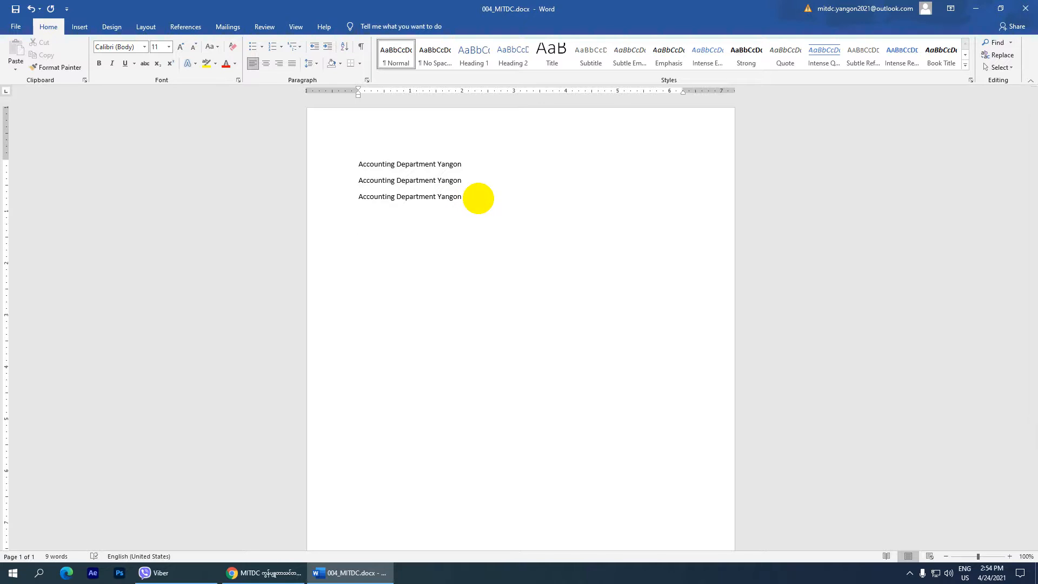
Step: Insert a horizontal divider below the three lines using a row of equals signs, and enter mitdc beneath it
key("Return")
type("==================")
key("Return")
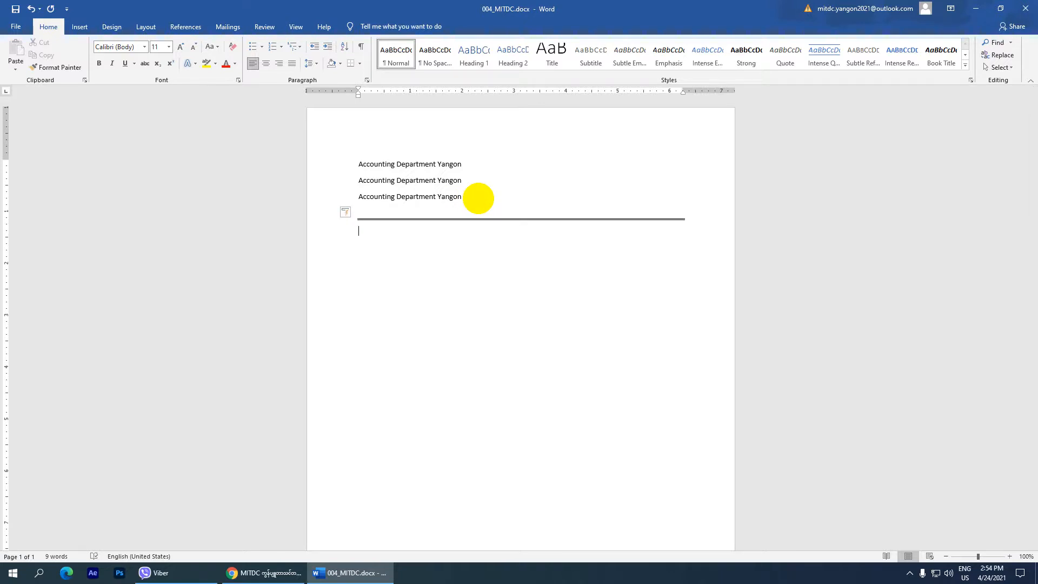
type("mitdc")
key("Return")
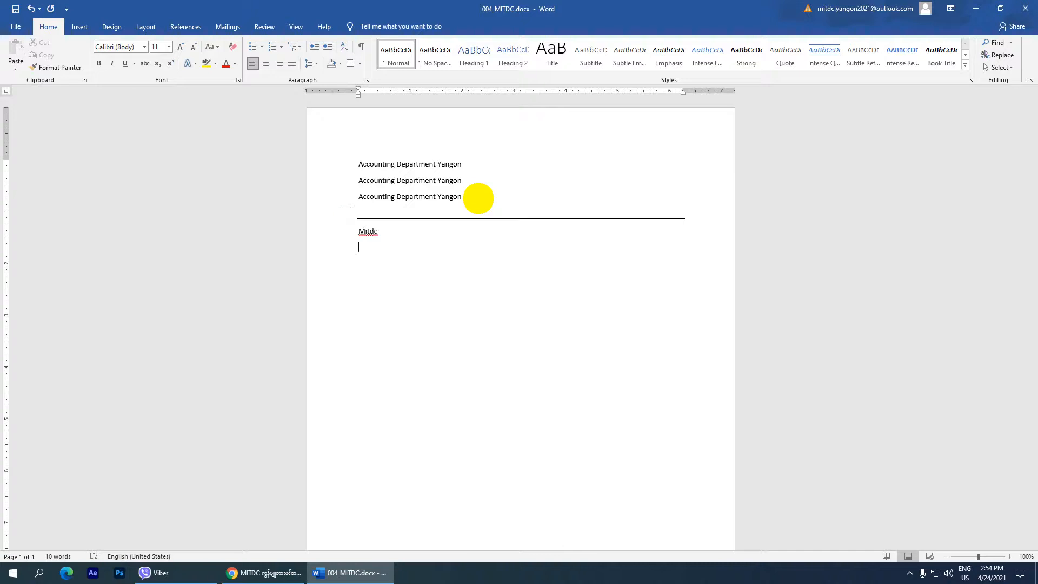
left_click(379, 233)
key("Return")
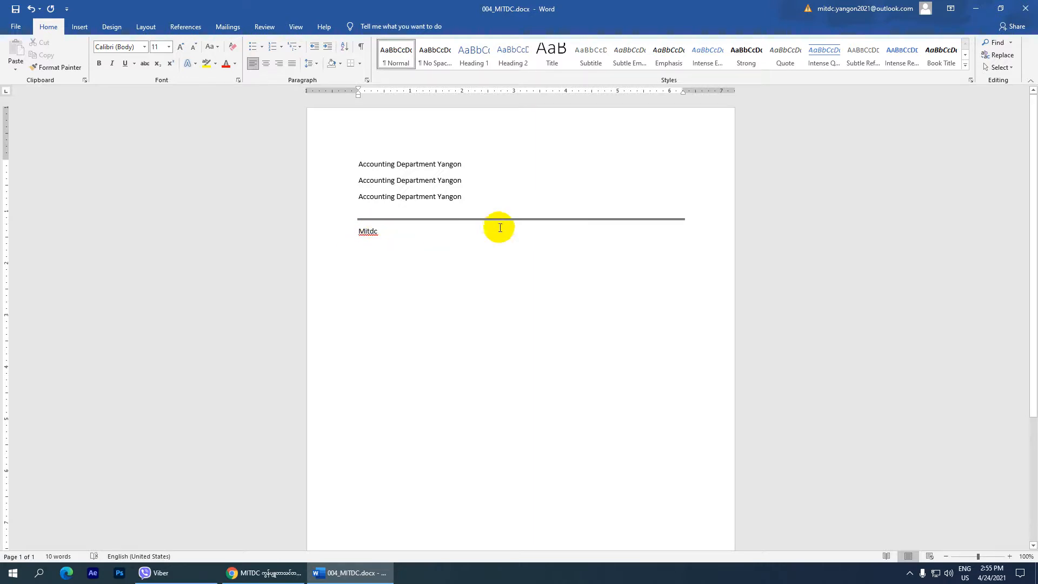
Step: Select the Mitdc text and open the AutoCorrect settings from Word's proofing options
left_click_drag(360, 231, 379, 231)
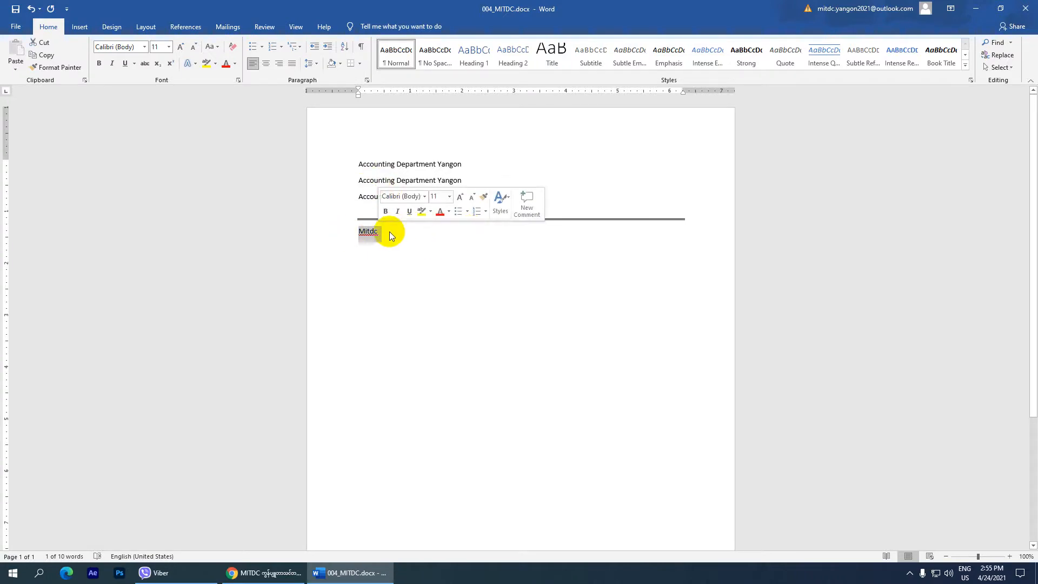
left_click(15, 28)
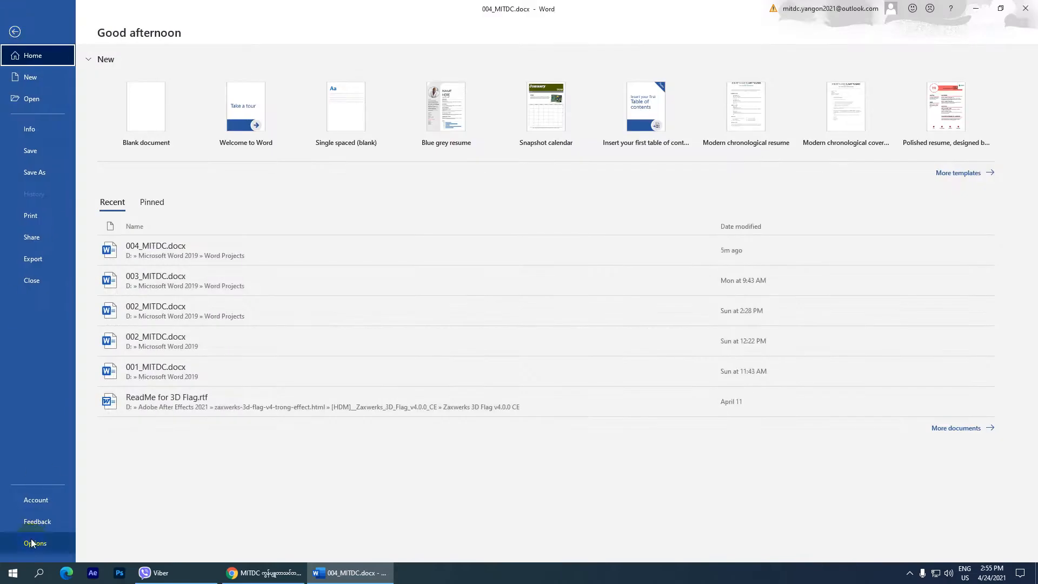
left_click(31, 543)
left_click(315, 153)
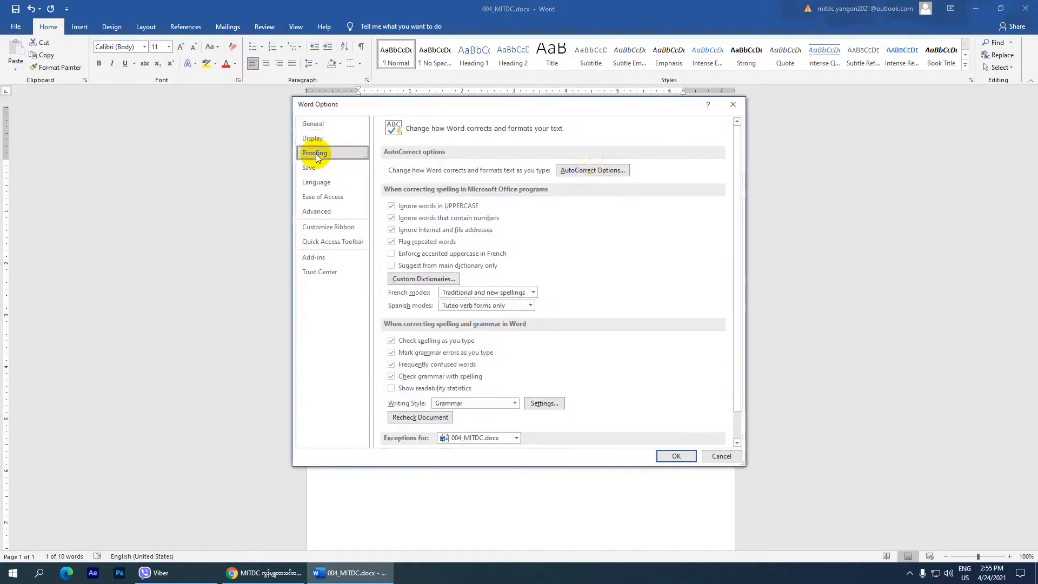
left_click(587, 170)
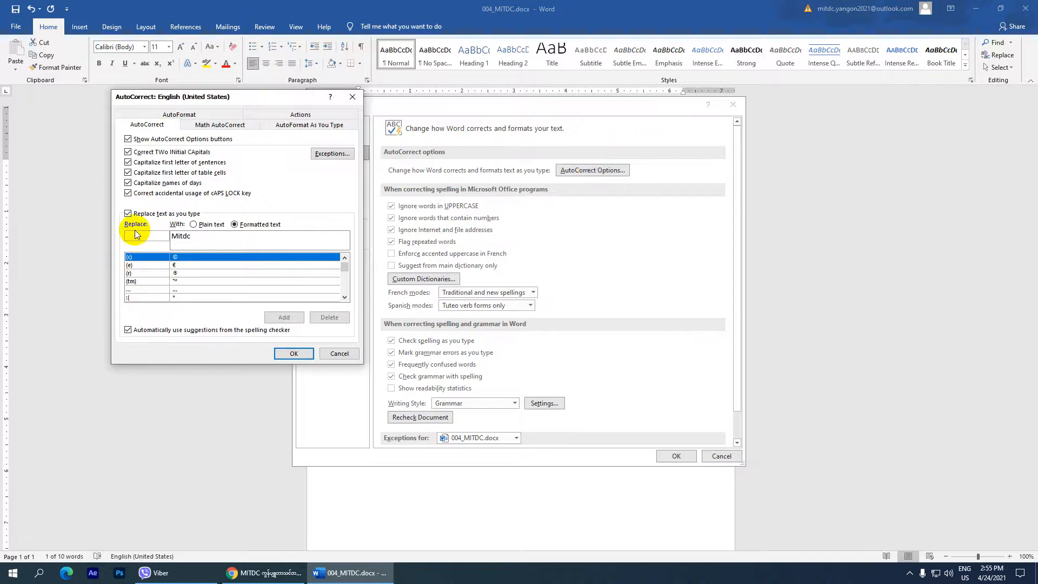
type("mid")
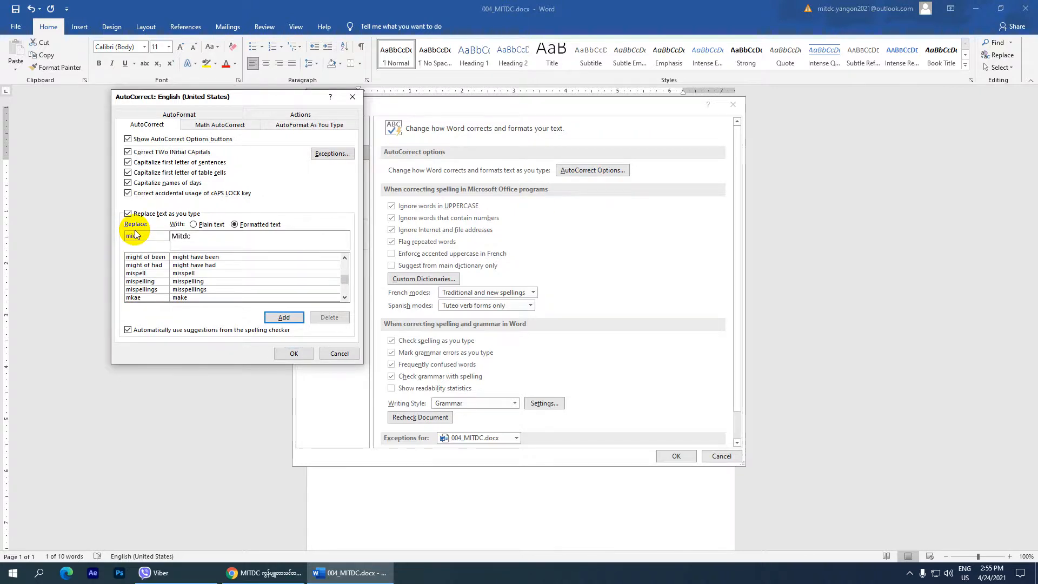
type("c")
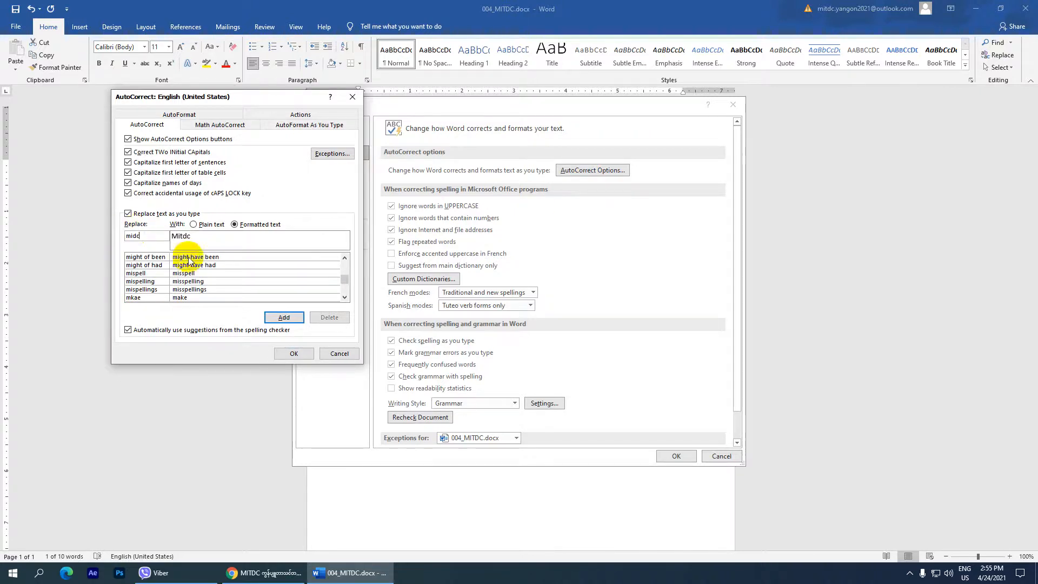
left_click(134, 238)
type("t")
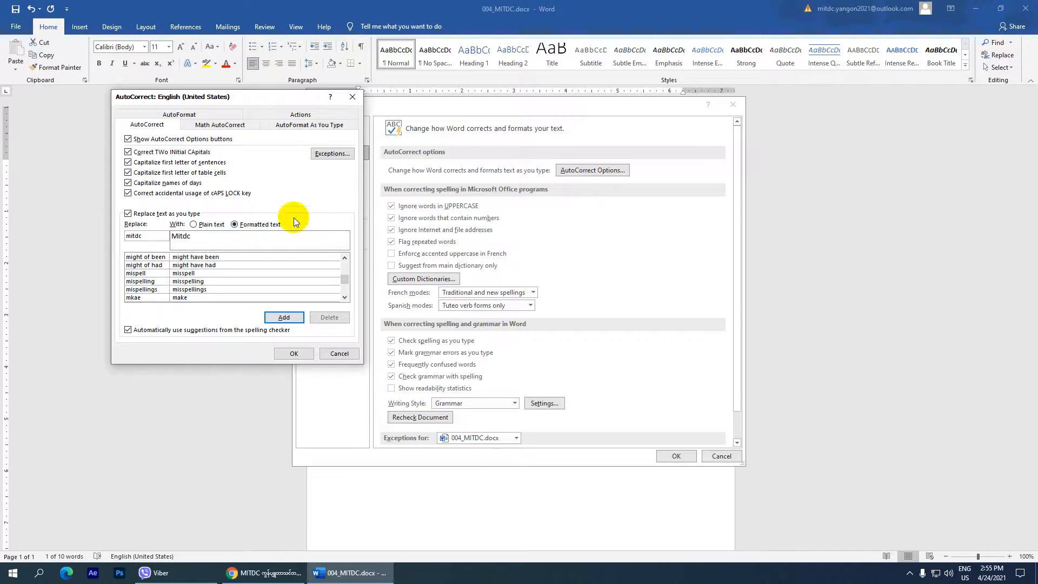
Step: Load the "might of been" entry and change it to replace mitdc with Myanmar Information Technology Development Center
left_click(323, 196)
left_click(144, 257)
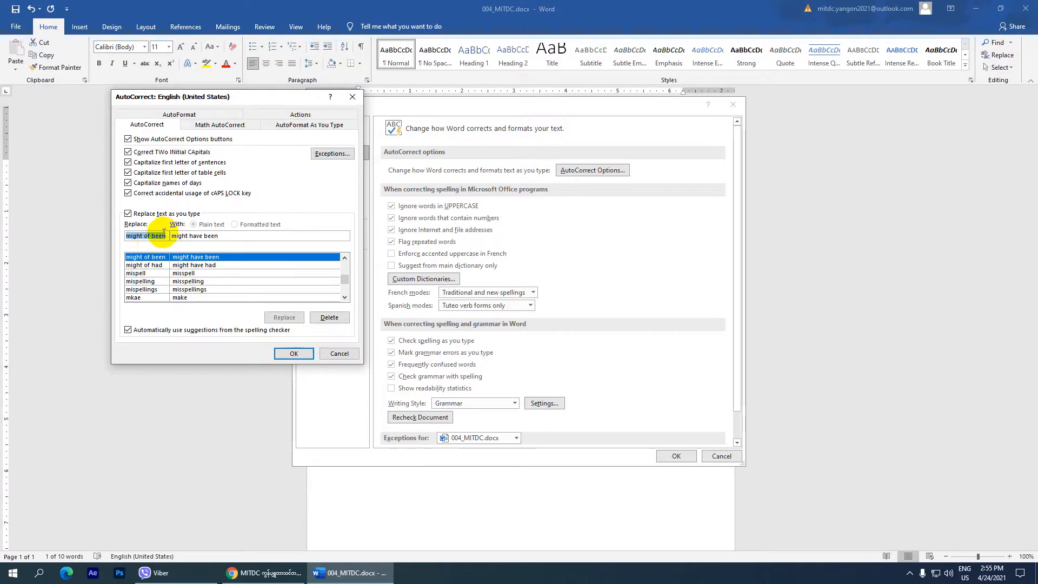
scroll(165, 232, "up", 2)
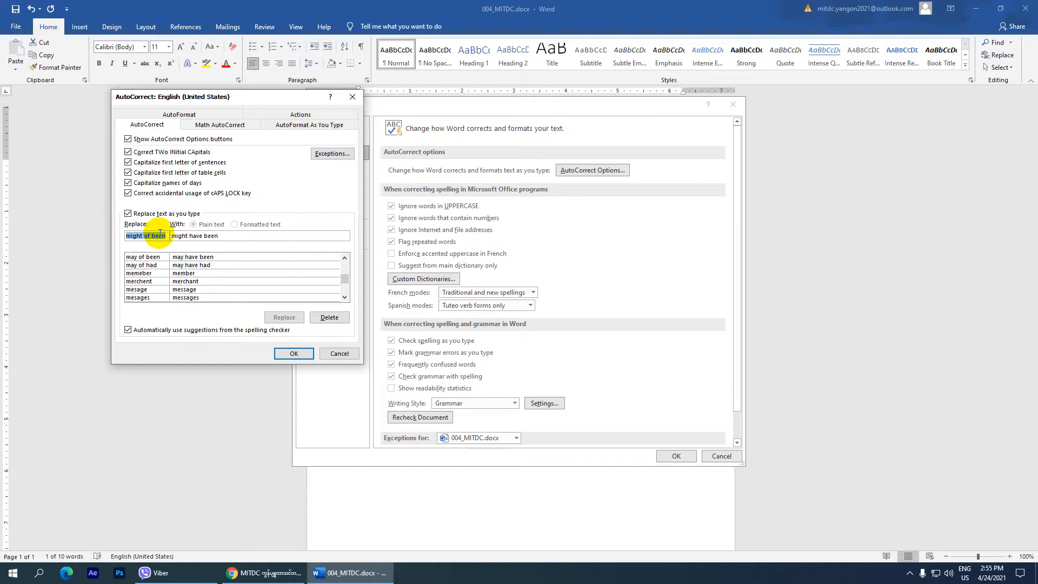
type("mitdc")
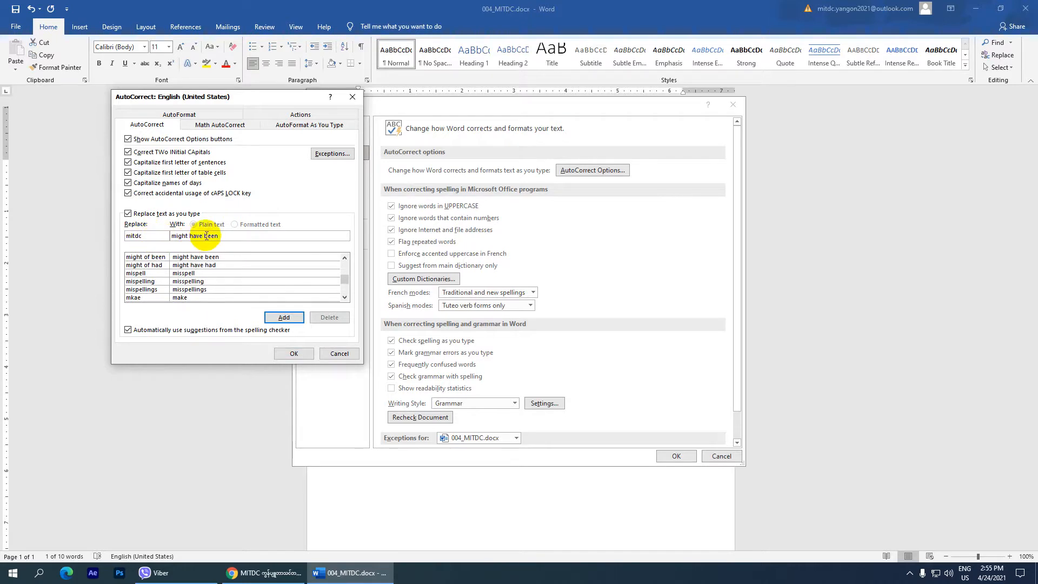
left_click_drag(221, 236, 169, 234)
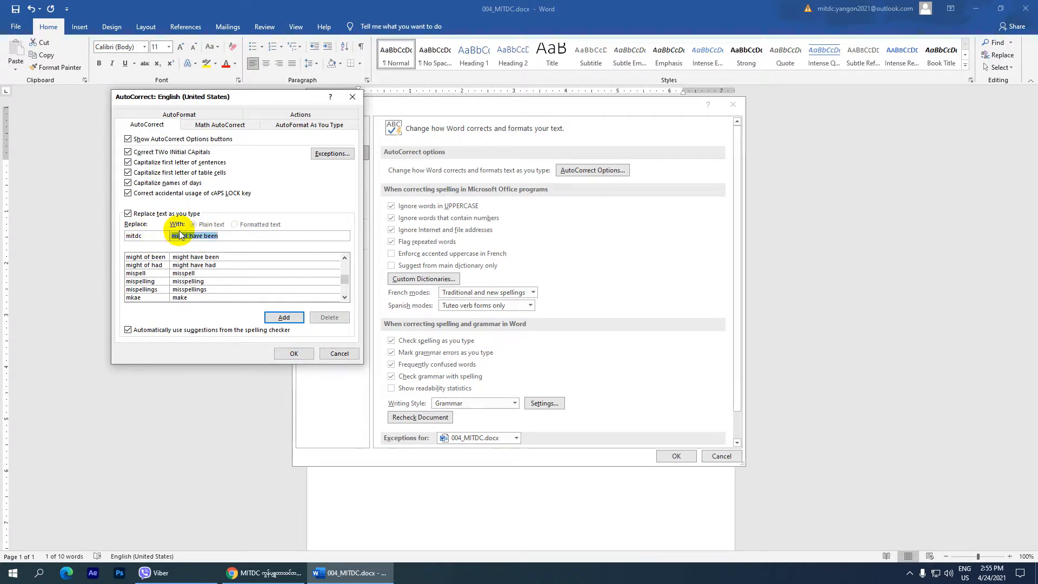
type("My nam")
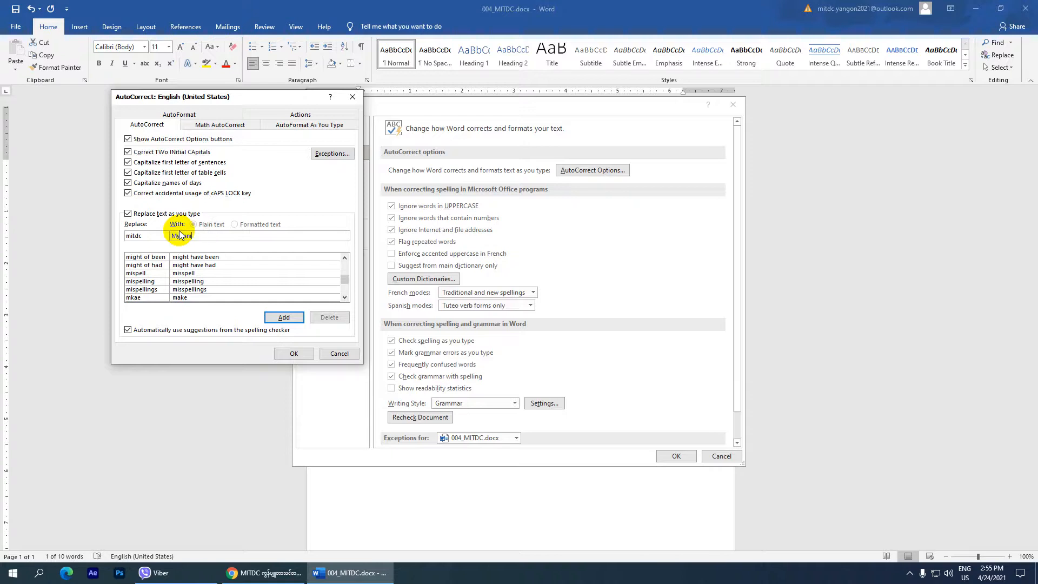
type("ar Information")
type("Technology Development")
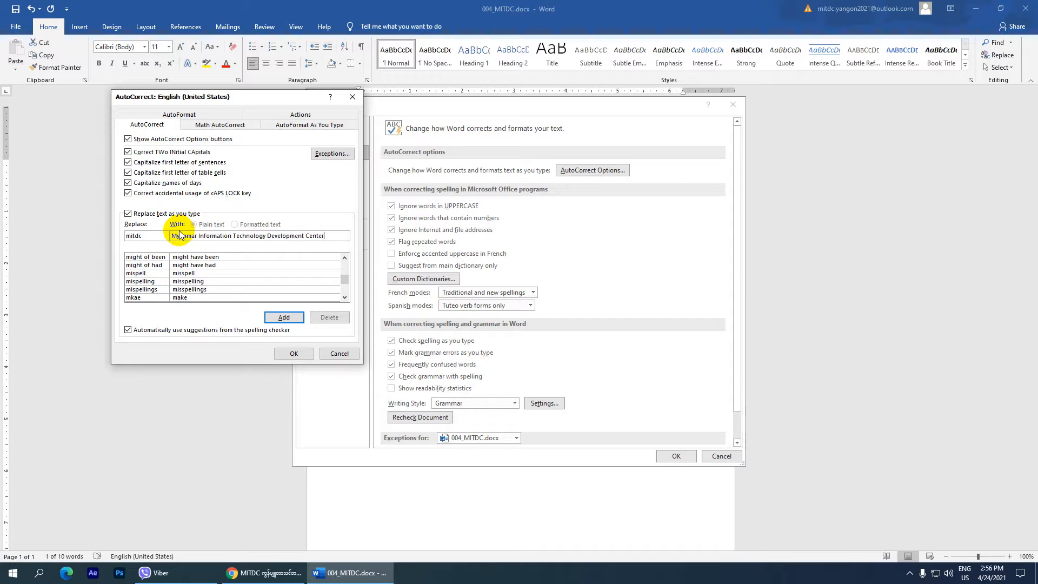
type(" Center")
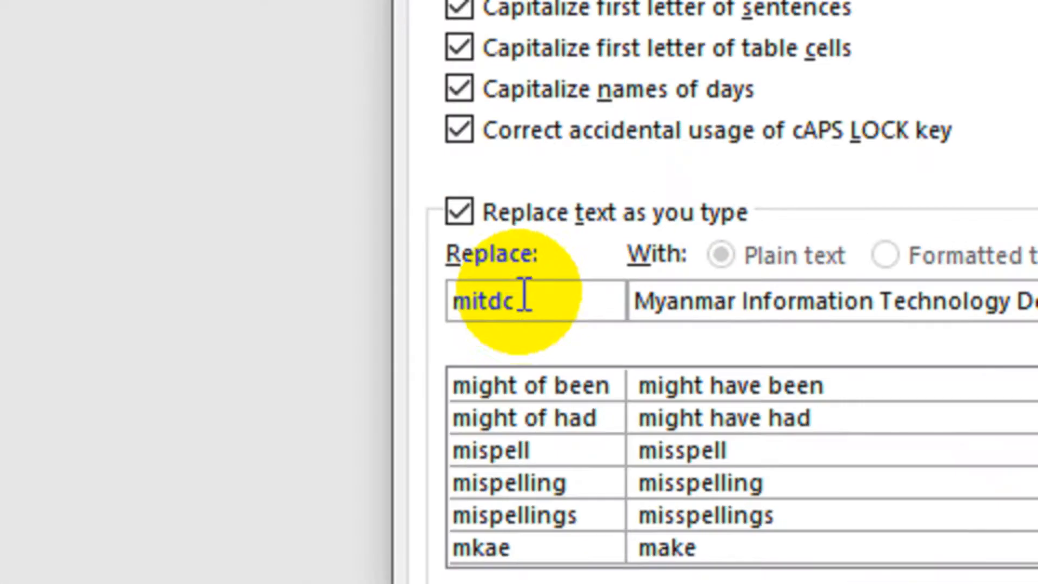
left_click_drag(515, 300, 463, 302)
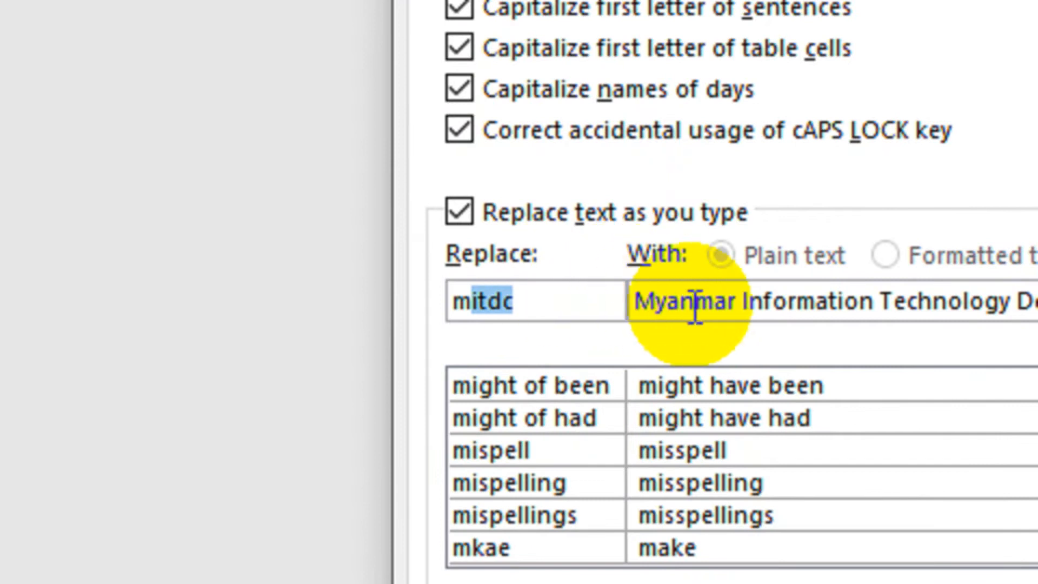
left_click_drag(640, 296, 890, 317)
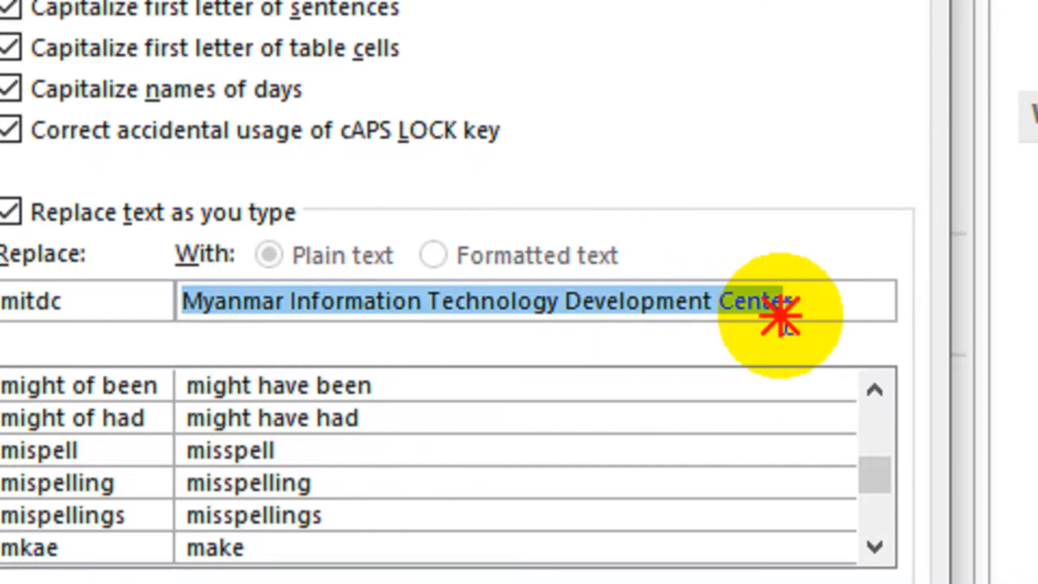
left_click_drag(781, 317, 757, 303)
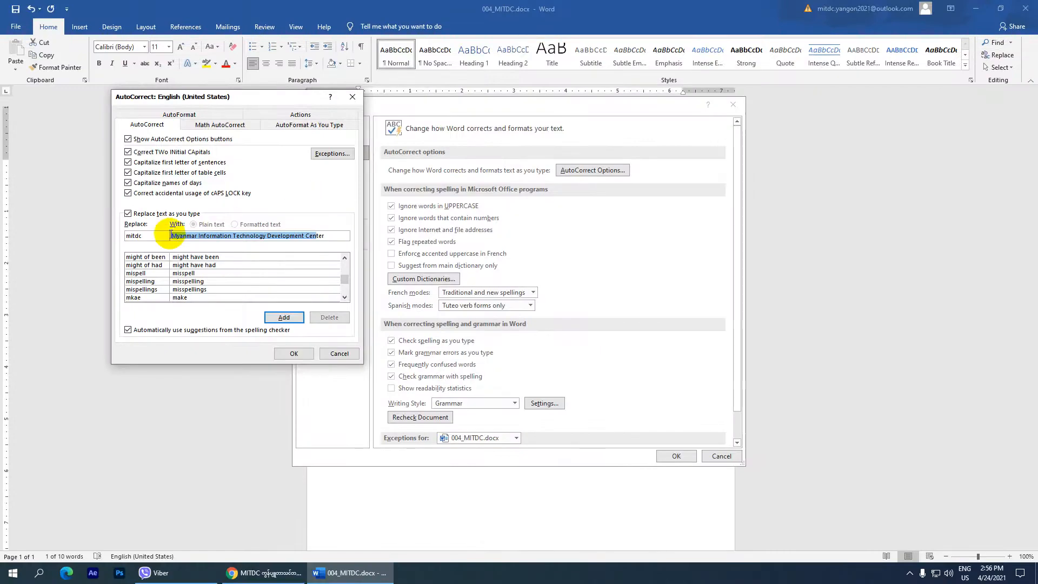
left_click_drag(146, 237, 124, 237)
left_click_drag(320, 234, 188, 233)
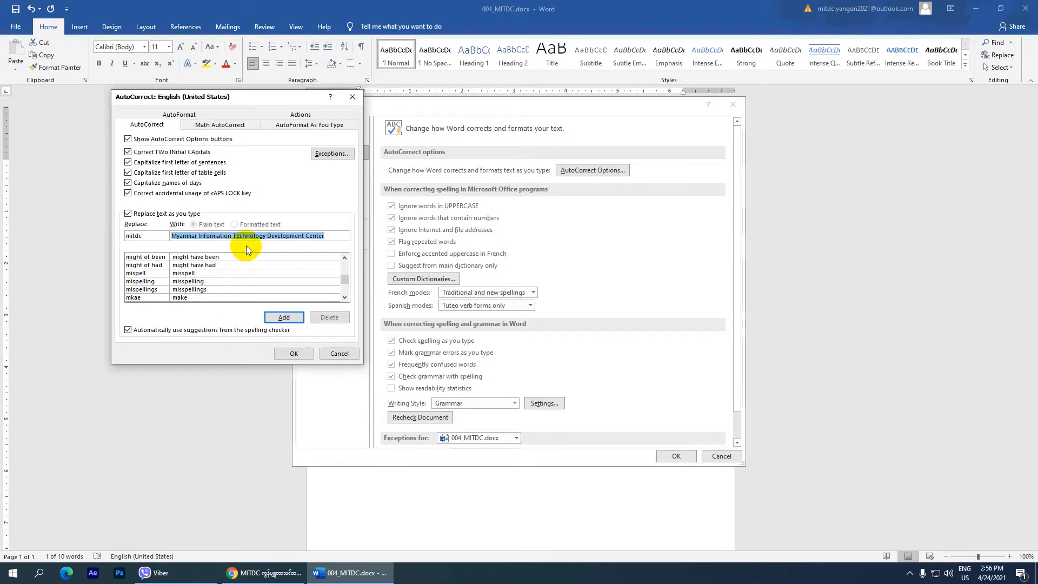
Step: Add the mitdc entry to the AutoCorrect list and apply the AutoCorrect and Word options
left_click(282, 317)
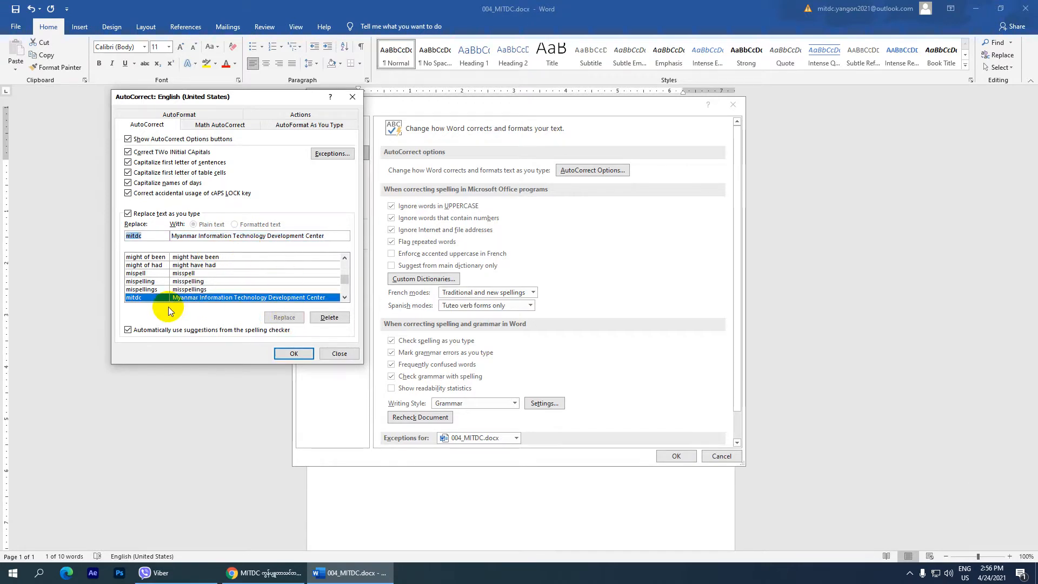
left_click(292, 353)
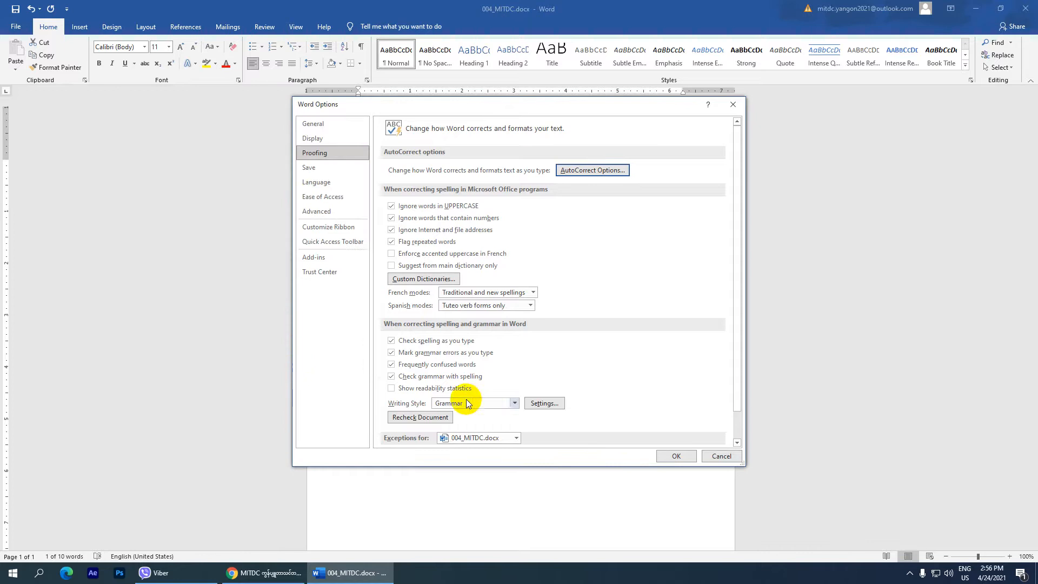
left_click(676, 456)
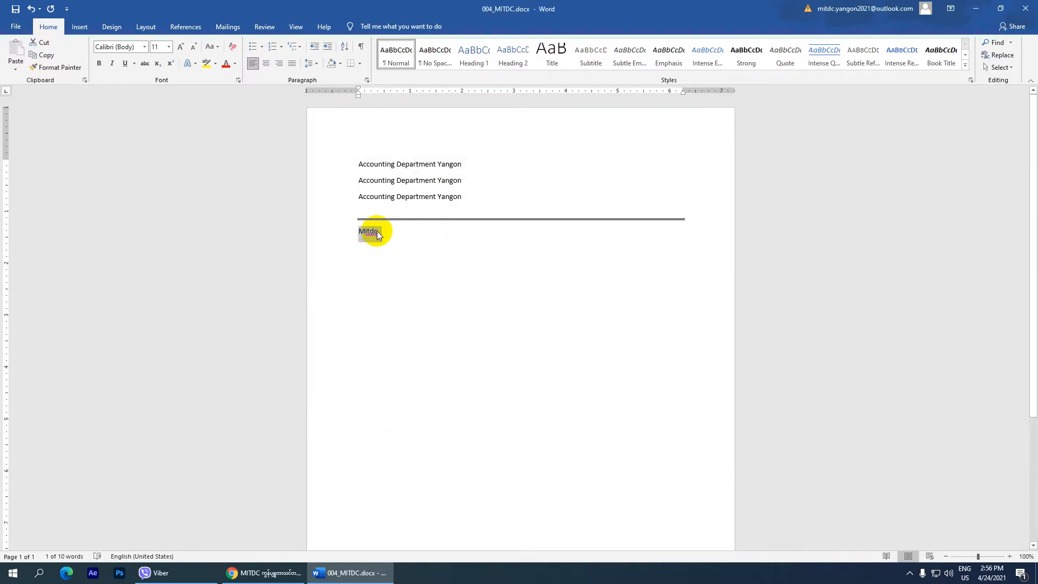
Step: Replace the selected Mitdc text with two Myanmar Information Technology Development Center lines by entering the mitdc abbreviation on each line
type("mitd")
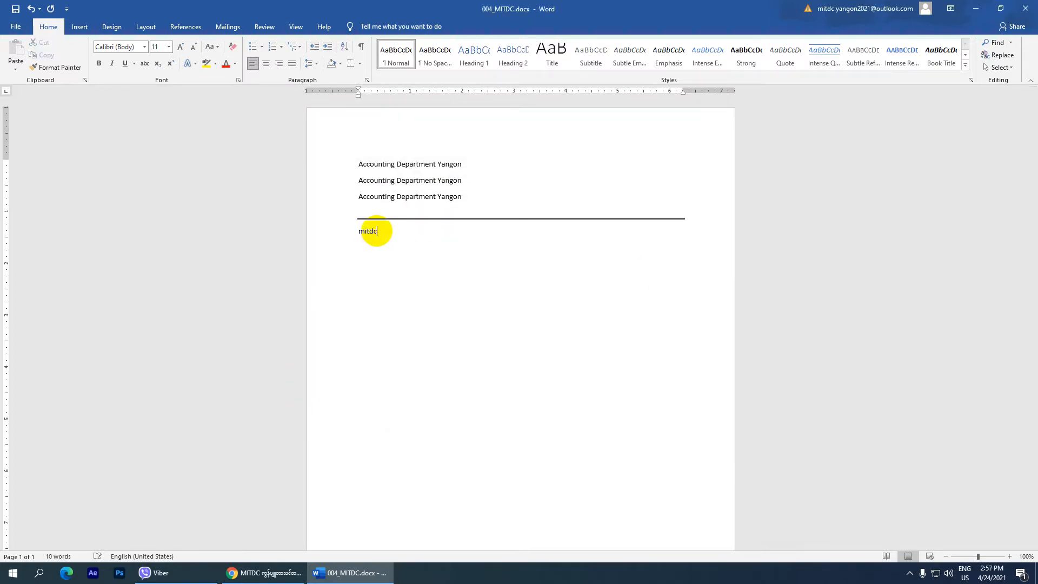
type("c")
key("Return")
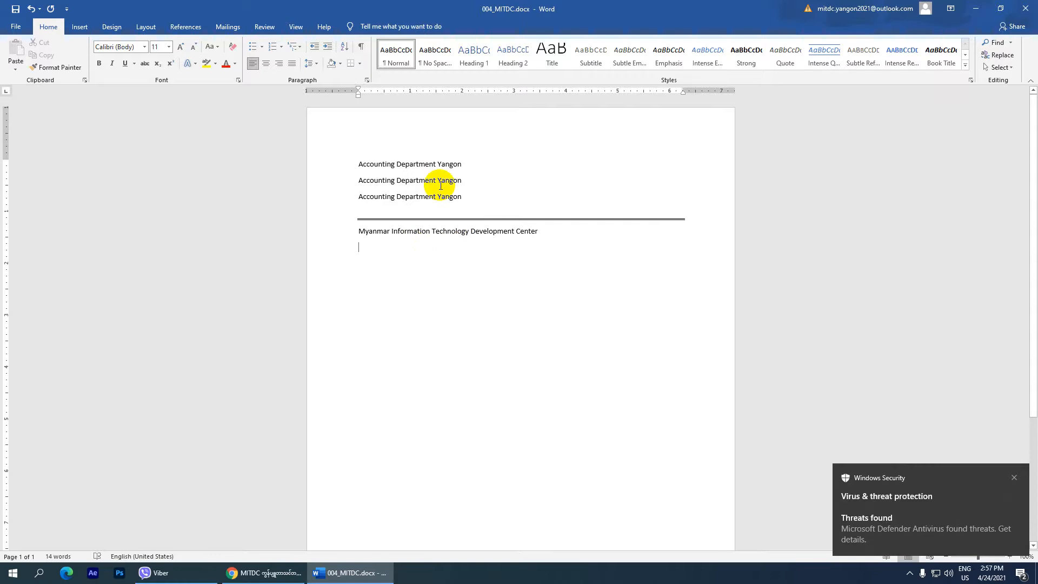
type("mi")
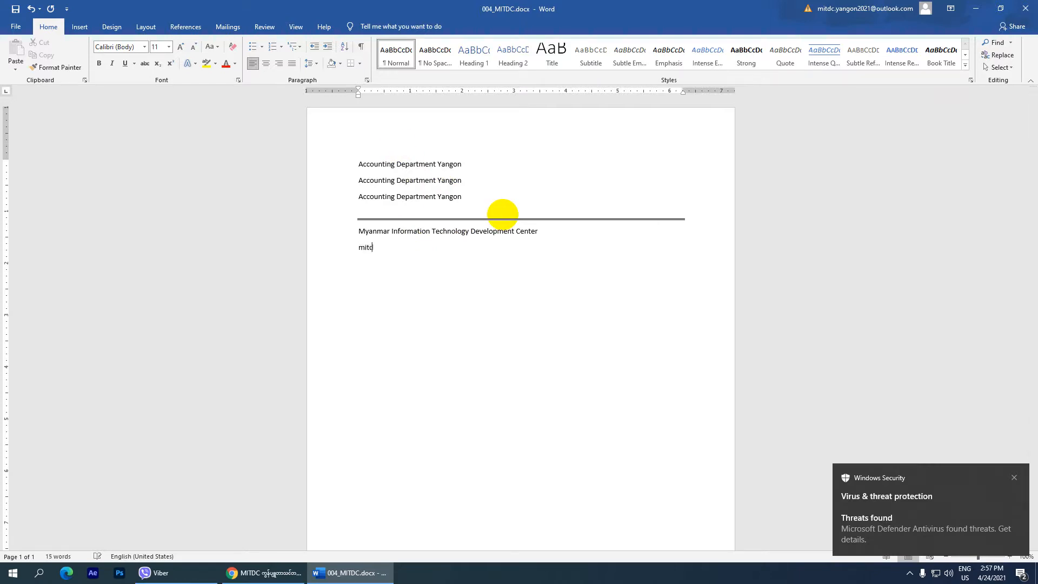
type("tdc")
key("Return")
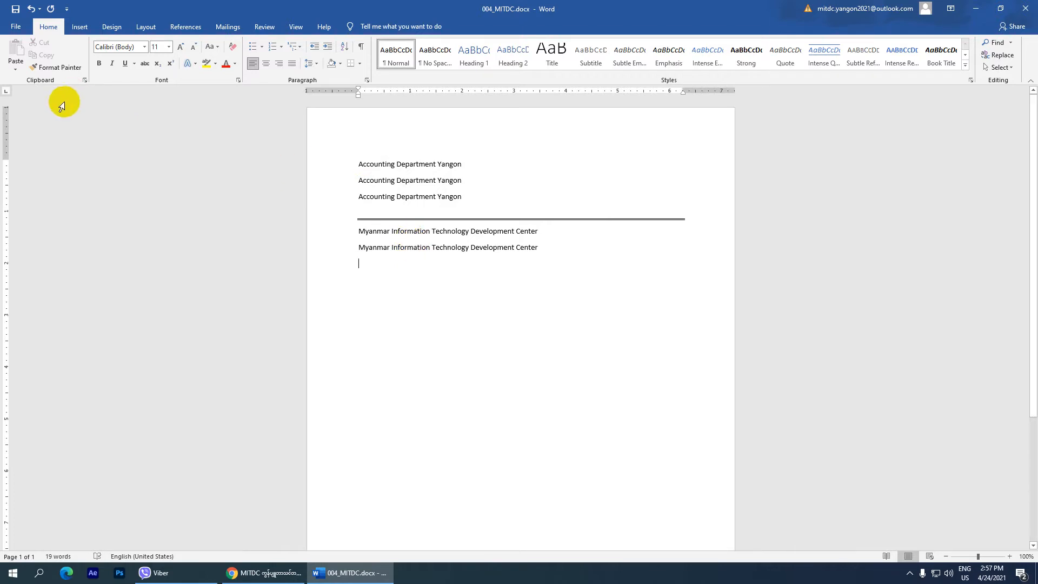
Step: Add an AutoCorrect entry in Word's proofing options that replaces = with a long row of equals signs, and apply the options
left_click(15, 27)
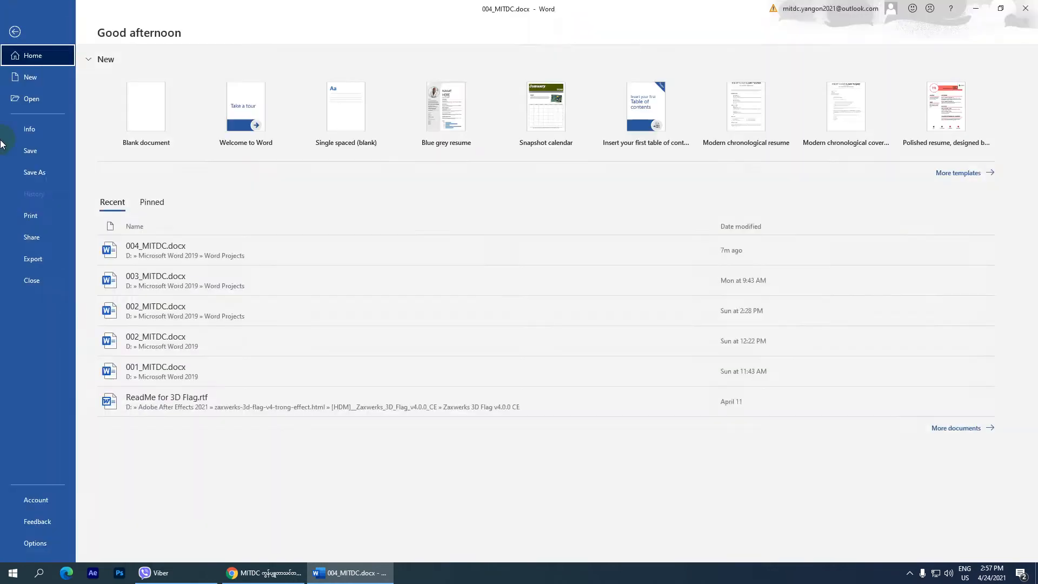
left_click(30, 543)
left_click(328, 150)
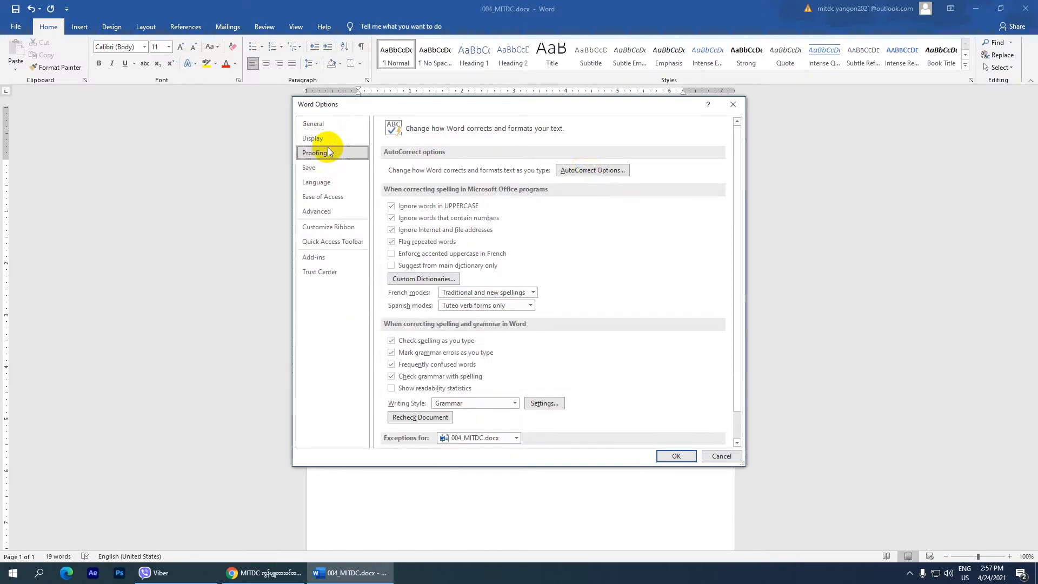
left_click(590, 169)
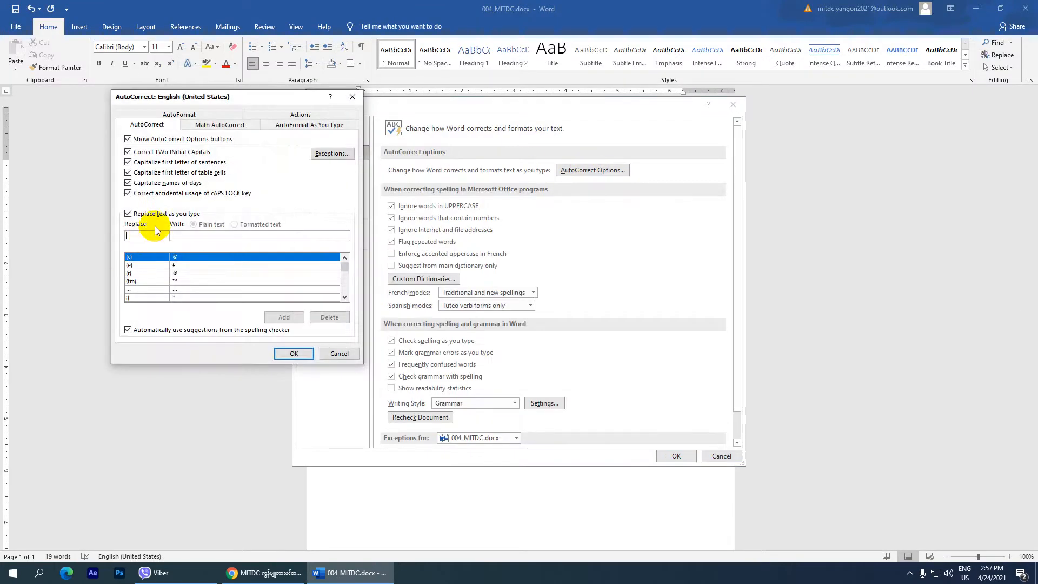
type("=====")
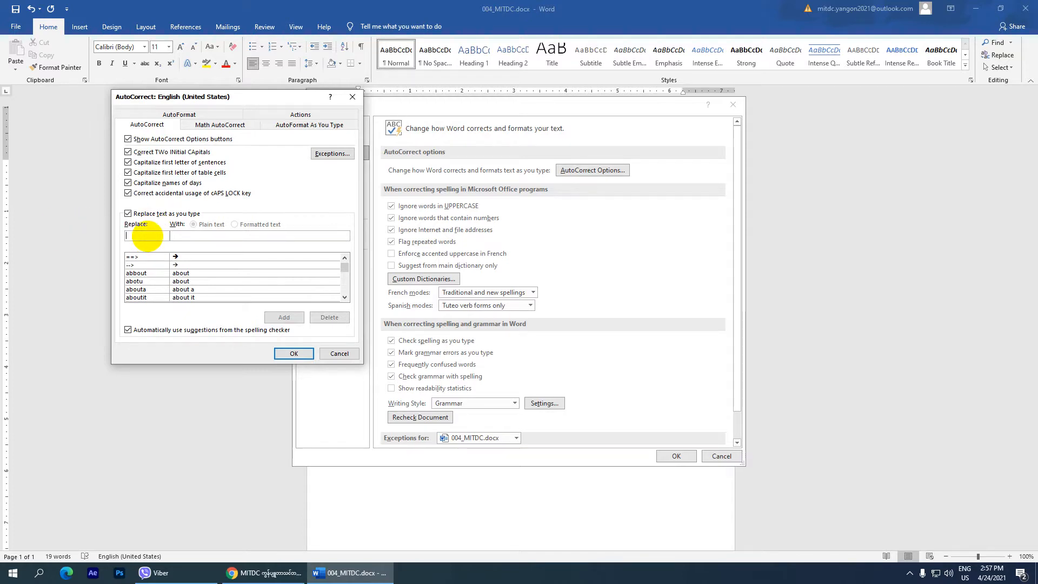
type("=")
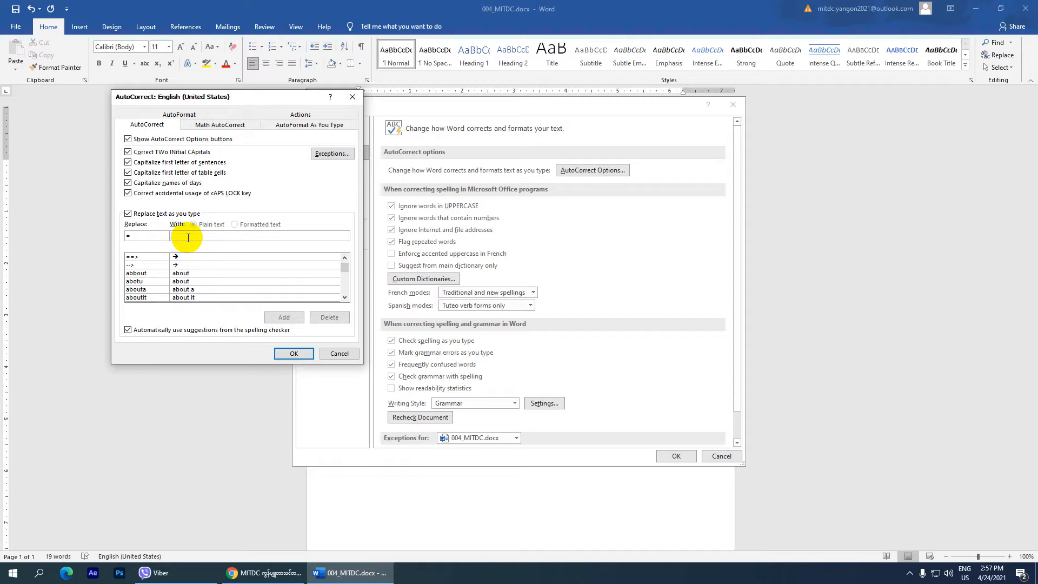
type("==========================")
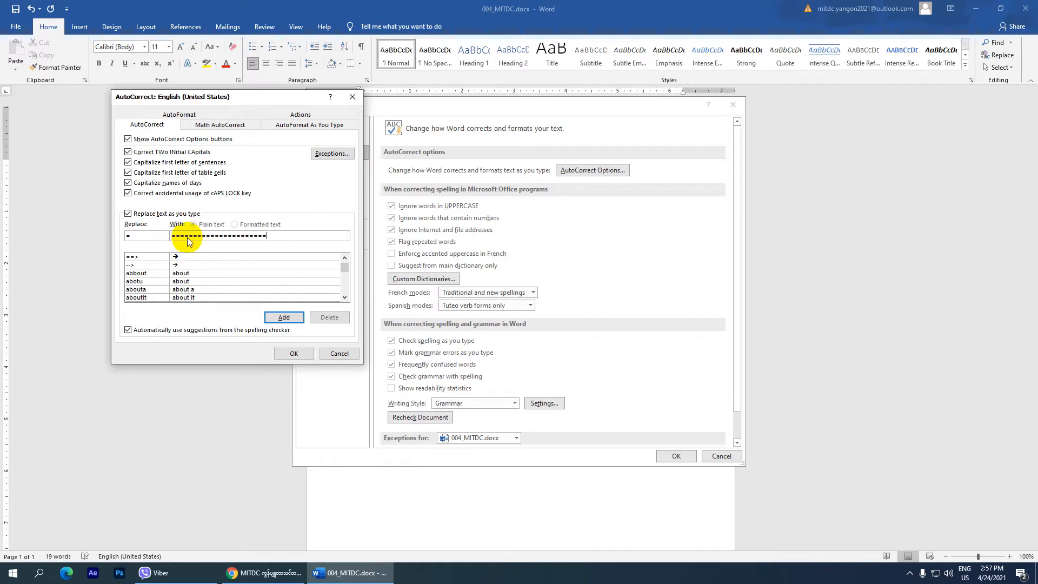
type("=====================")
left_click(283, 316)
left_click(293, 353)
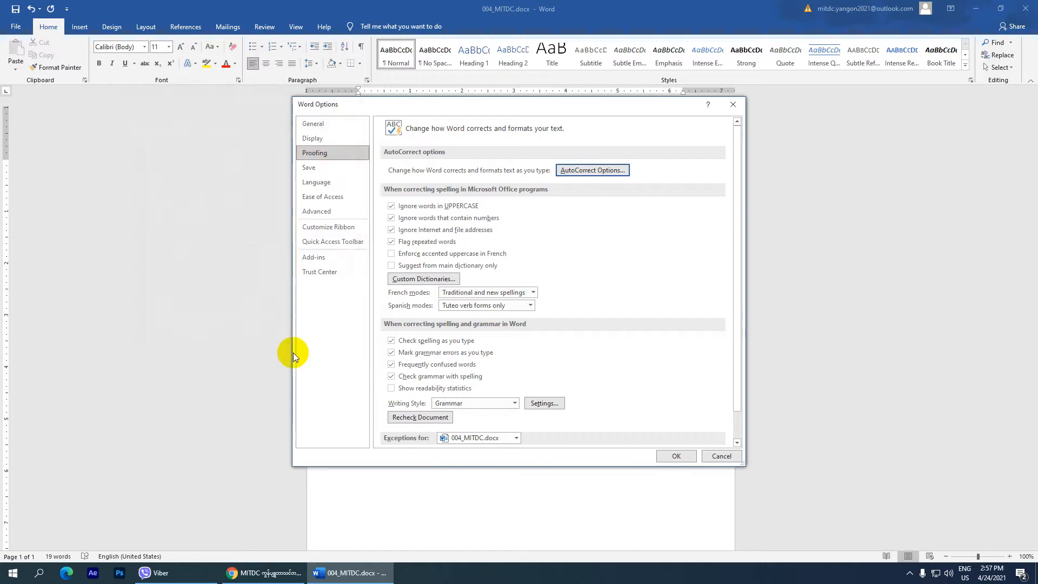
left_click(676, 456)
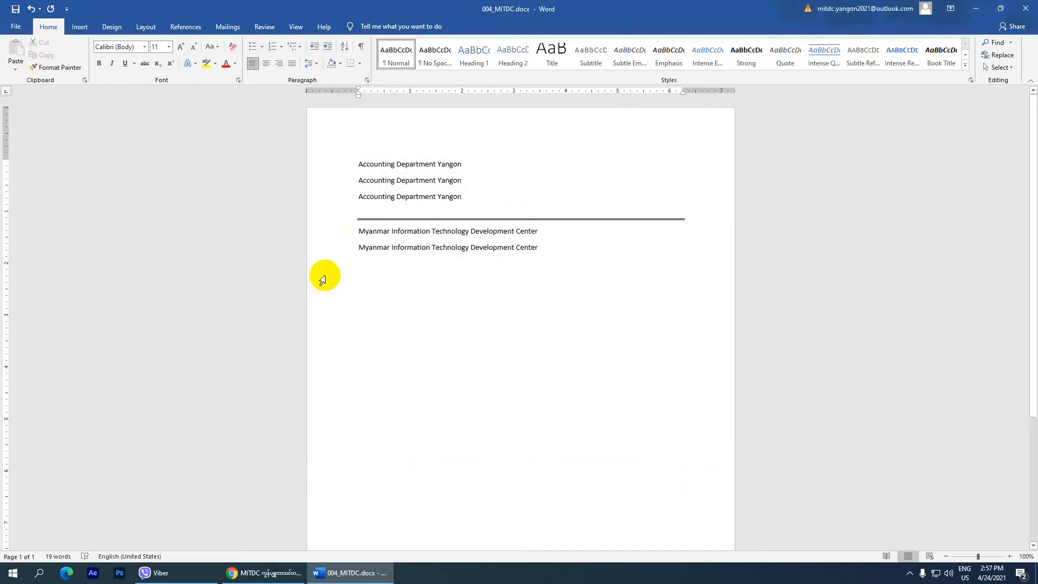
Step: Insert two double divider lines below the Myanmar Information Technology Development Center text by entering the = shortcut on two lines
type("====================================")
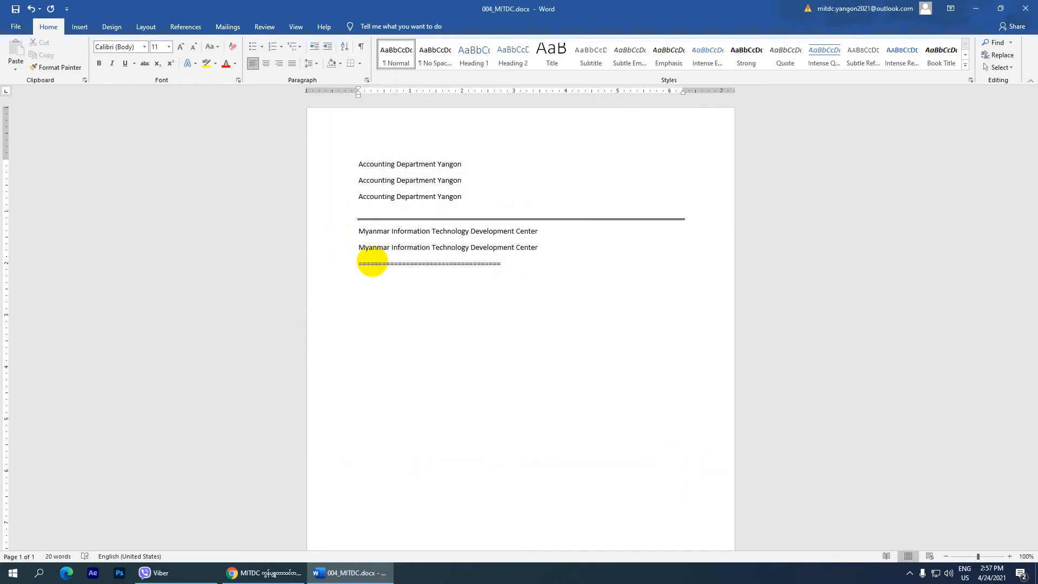
key("Return")
type("====================================")
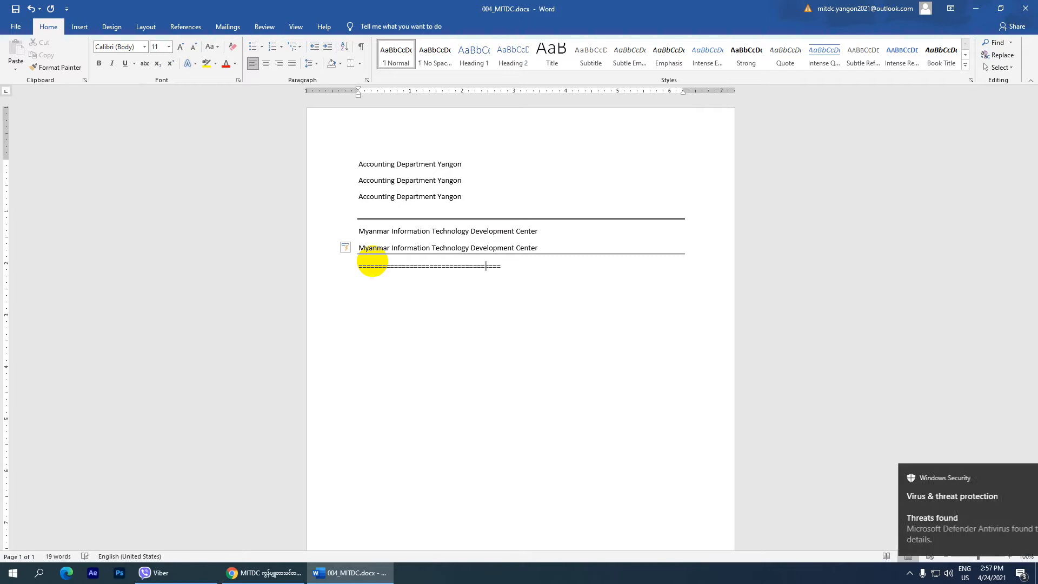
key("Return")
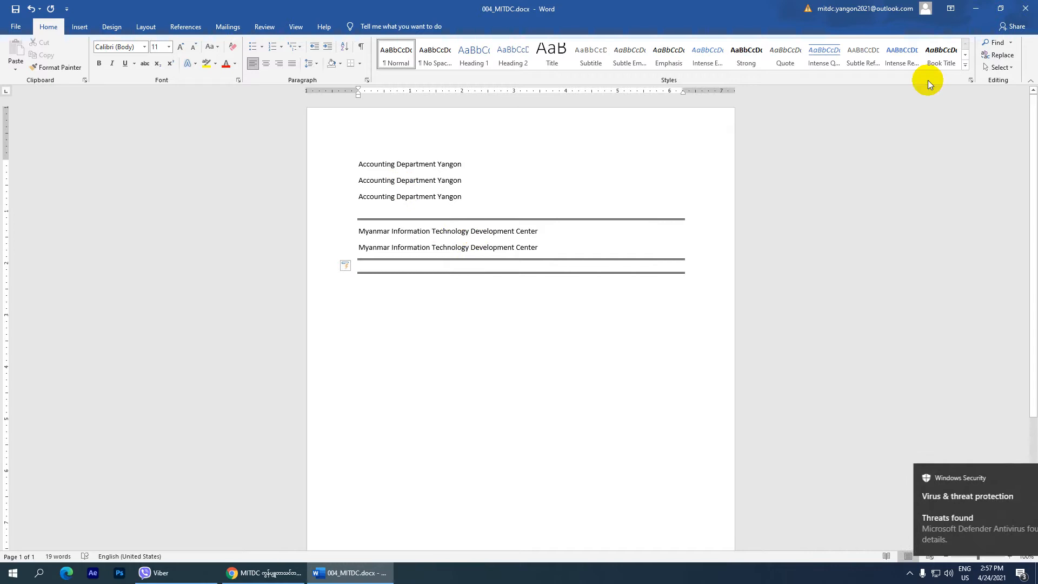
Step: Minimize the Word document, launch Excel from the desktop, and create a blank workbook
left_click(976, 9)
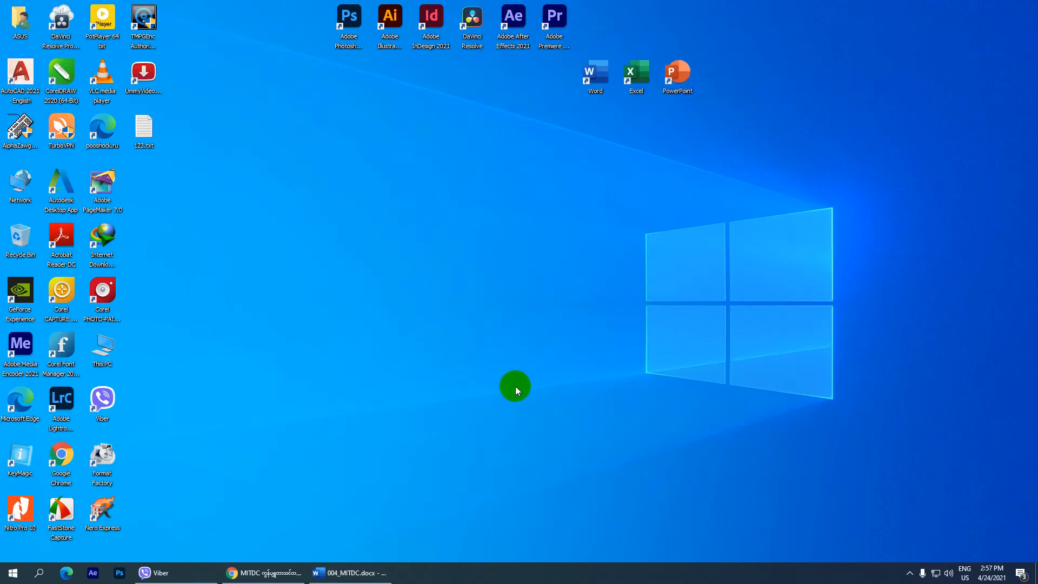
double_click(634, 78)
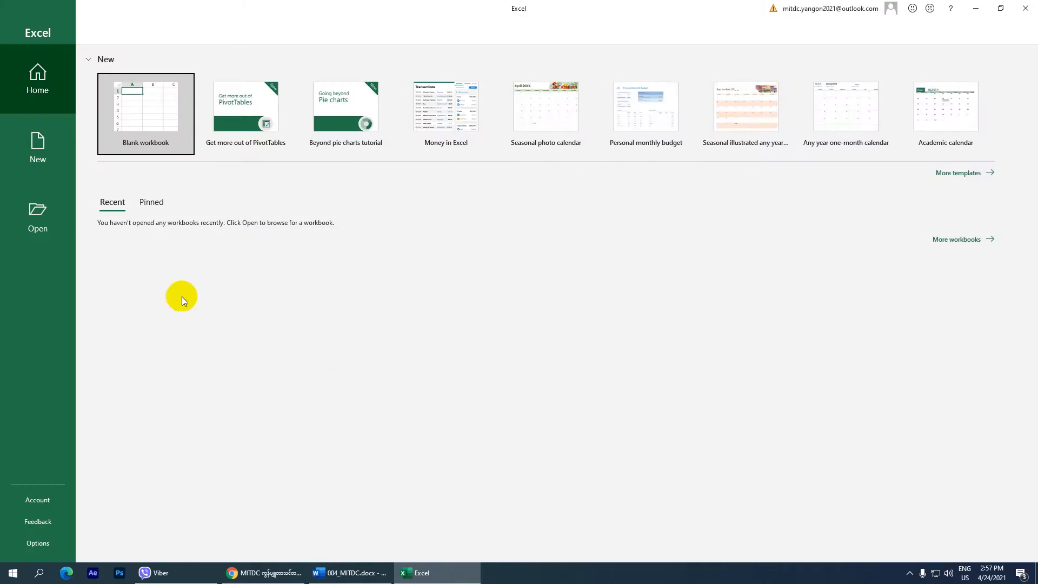
left_click(139, 97)
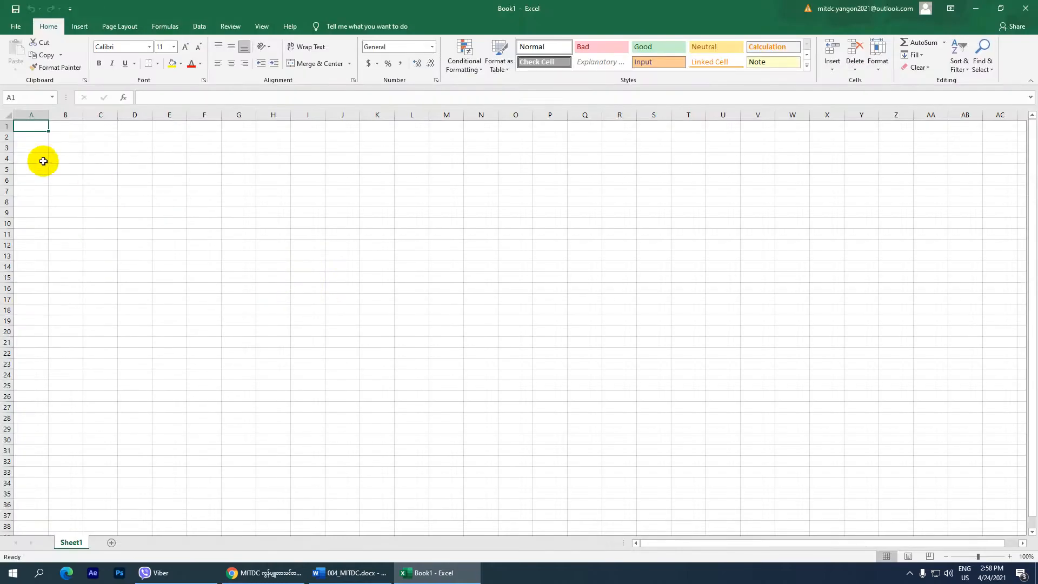
Step: Test the AutoCorrect shortcuts in Excel by entering acdpy in cell A3 and mitdc in cell A4
left_click(36, 146)
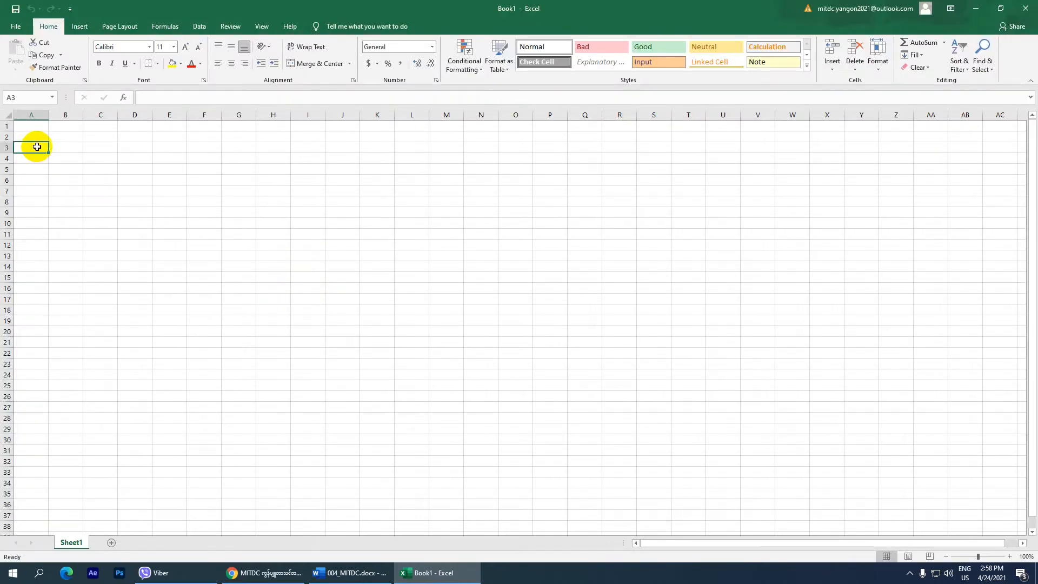
type("acdpy")
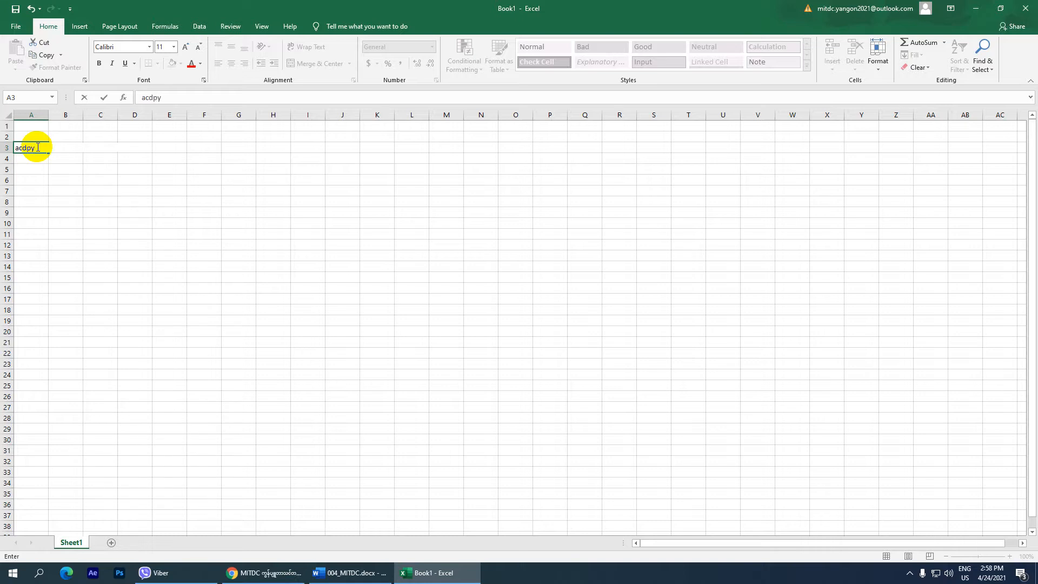
key("Return")
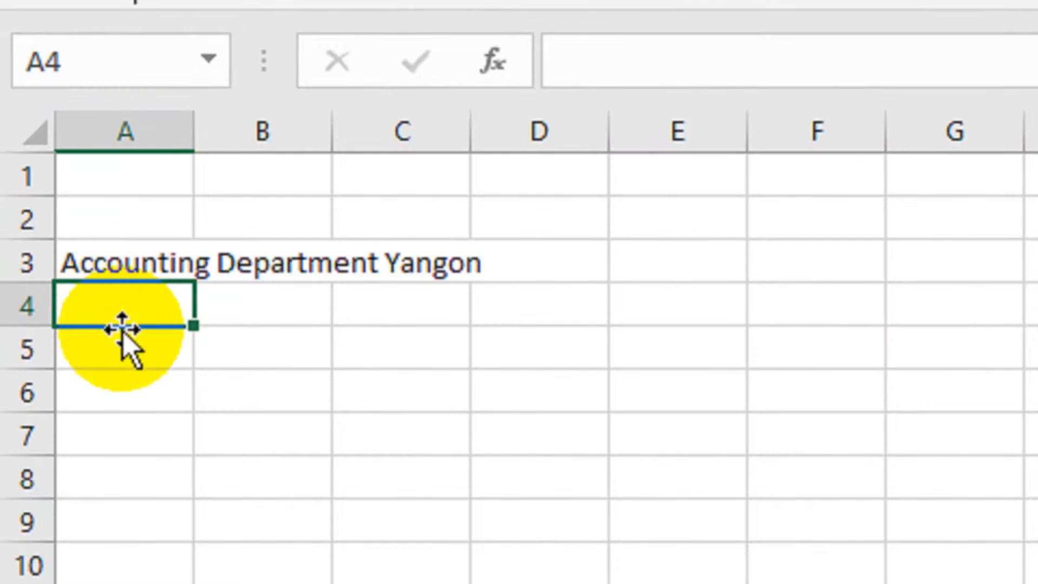
type("mitdc")
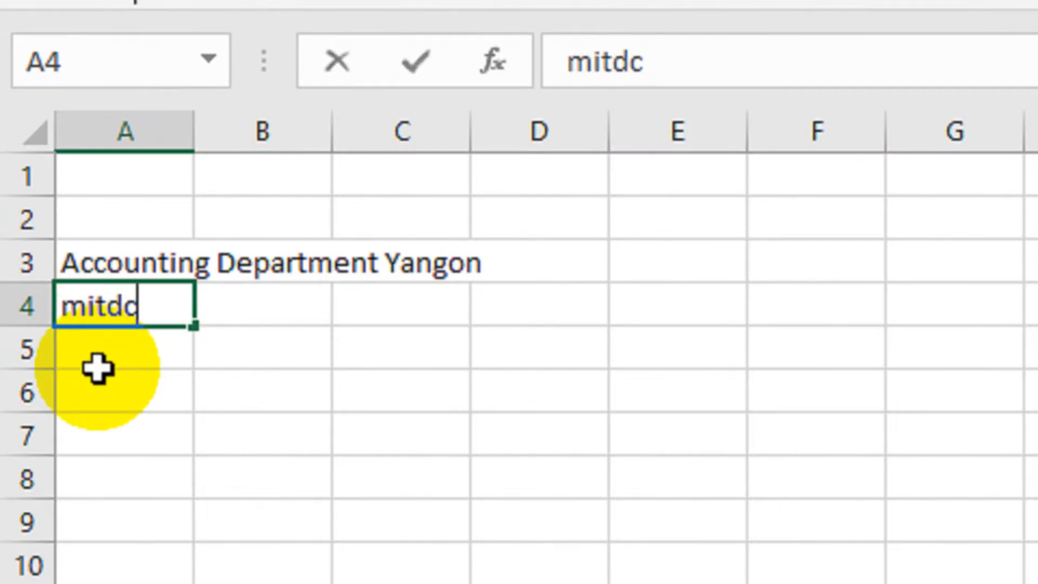
key("Return")
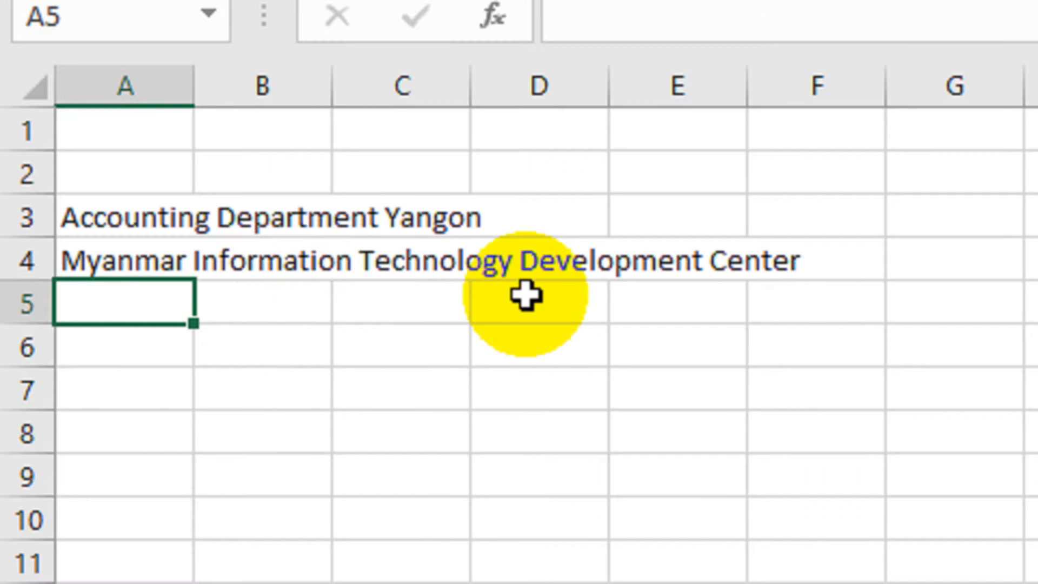
Step: Try the = shortcut in cell A5 and accept Excel's proposed formula correction
type("=")
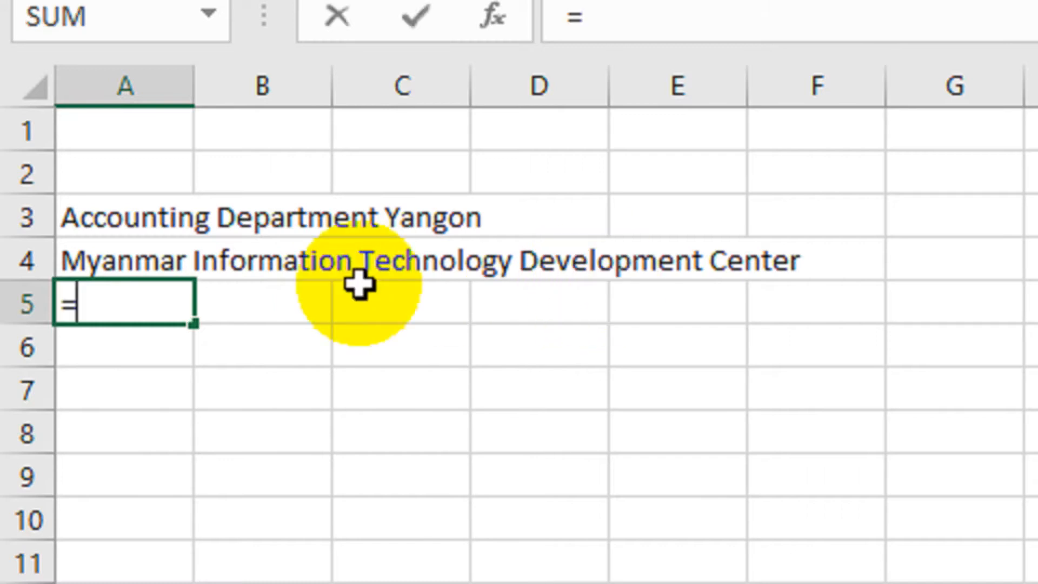
type("=====================================")
key("Return")
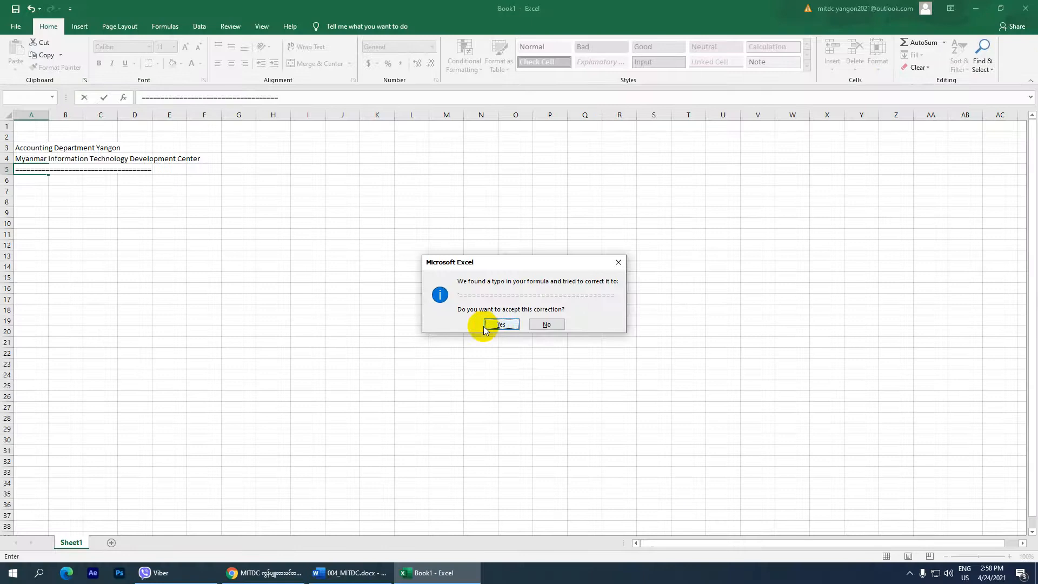
left_click(498, 326)
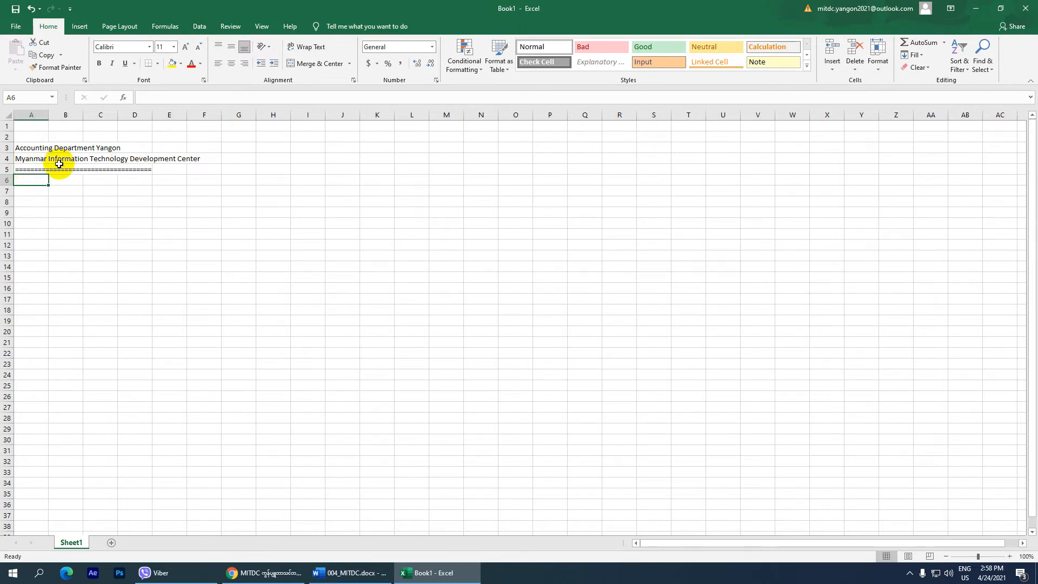
Step: Try the = shortcut in cell A5 again, decline the formula correction, cancel the entry, and clear the cell
left_click(27, 170)
type("=")
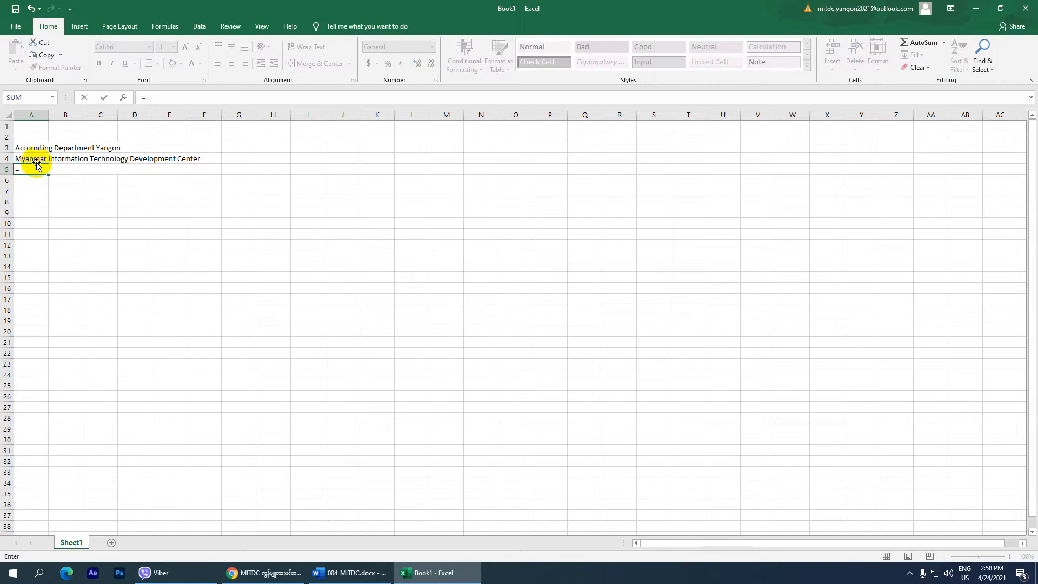
type("===================================")
key("Return")
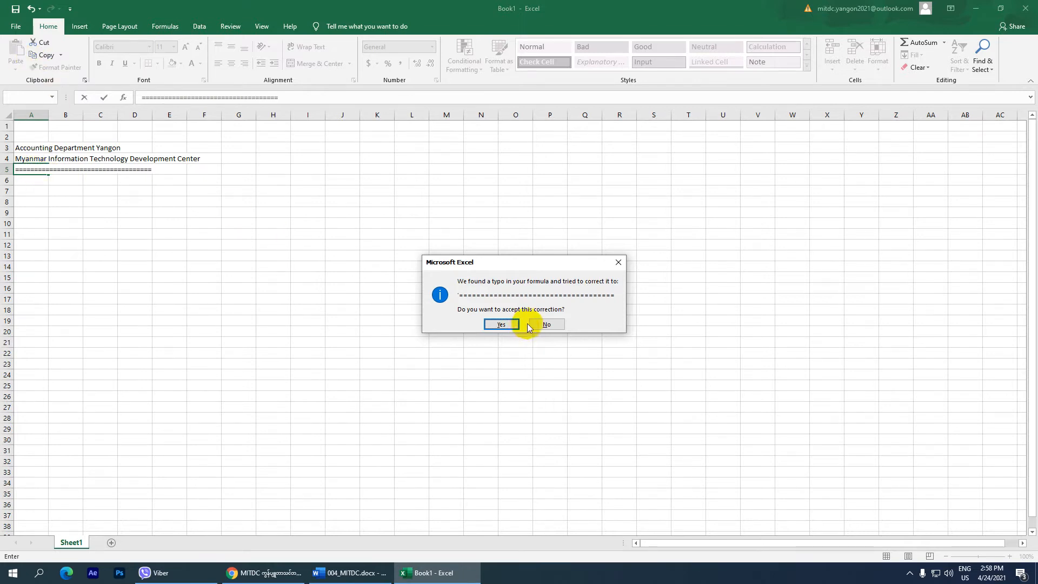
left_click(618, 262)
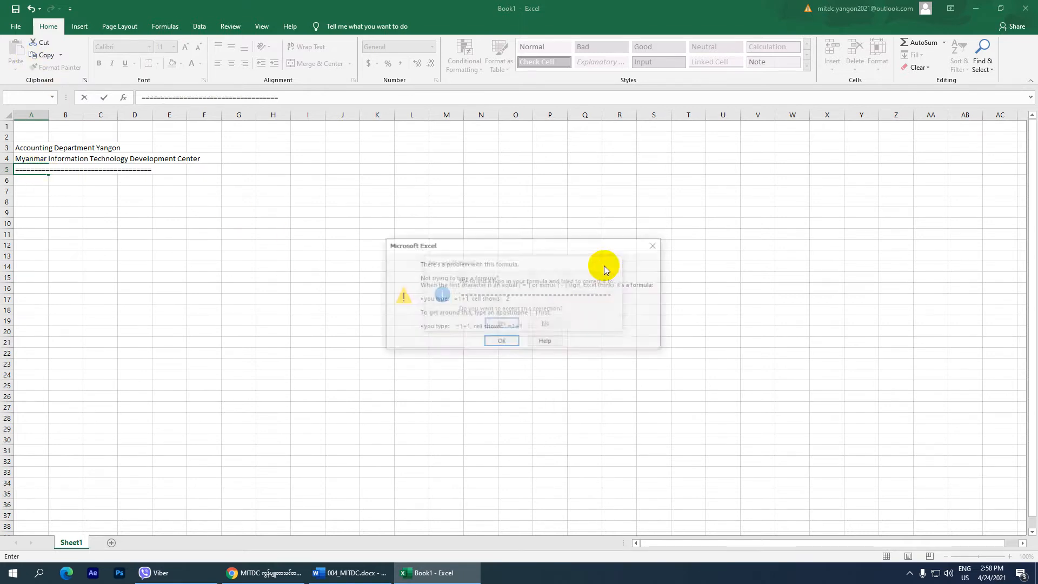
left_click(514, 338)
left_click(31, 202)
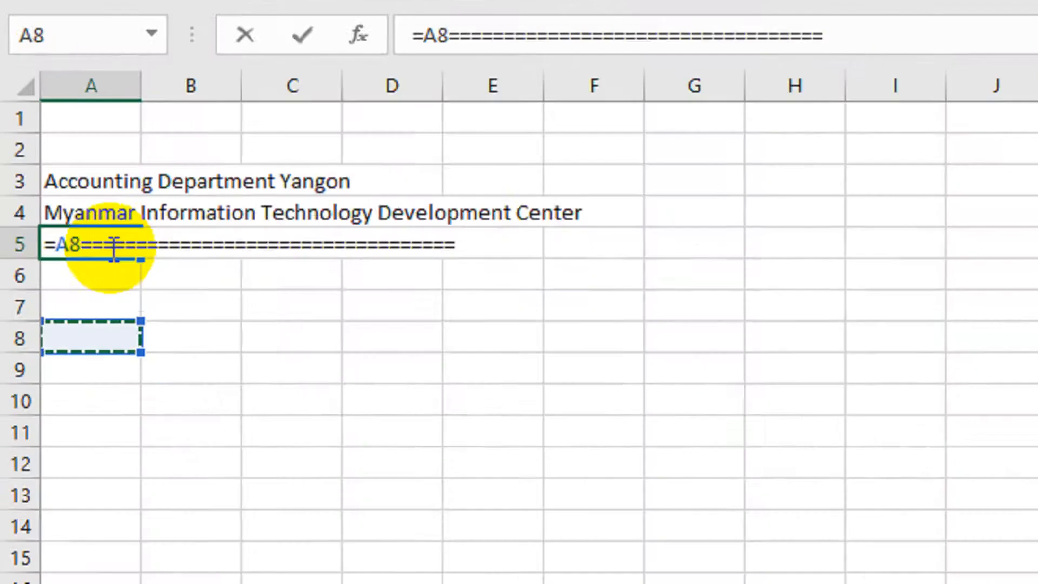
key("Escape")
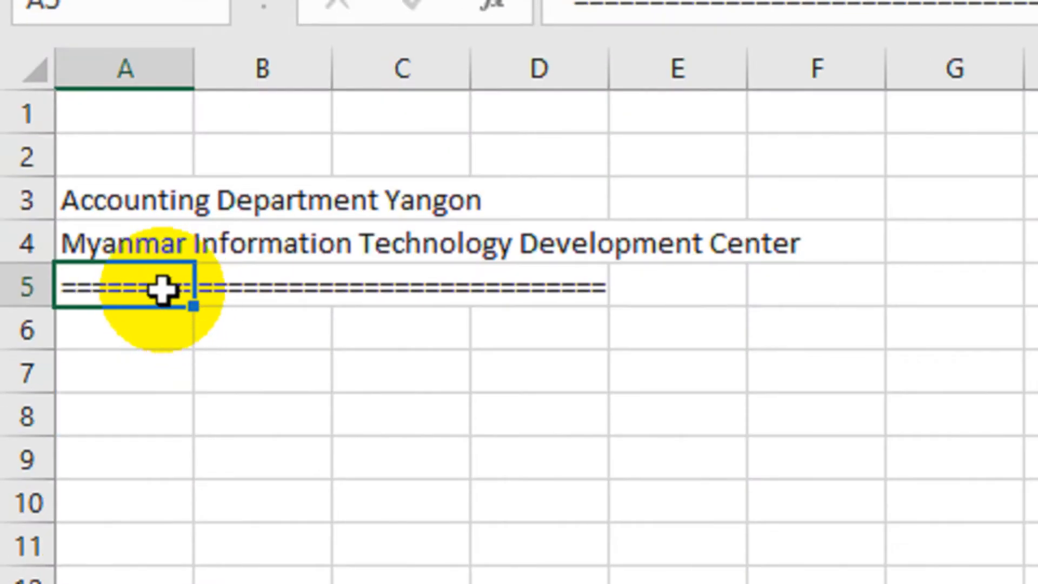
key("Delete")
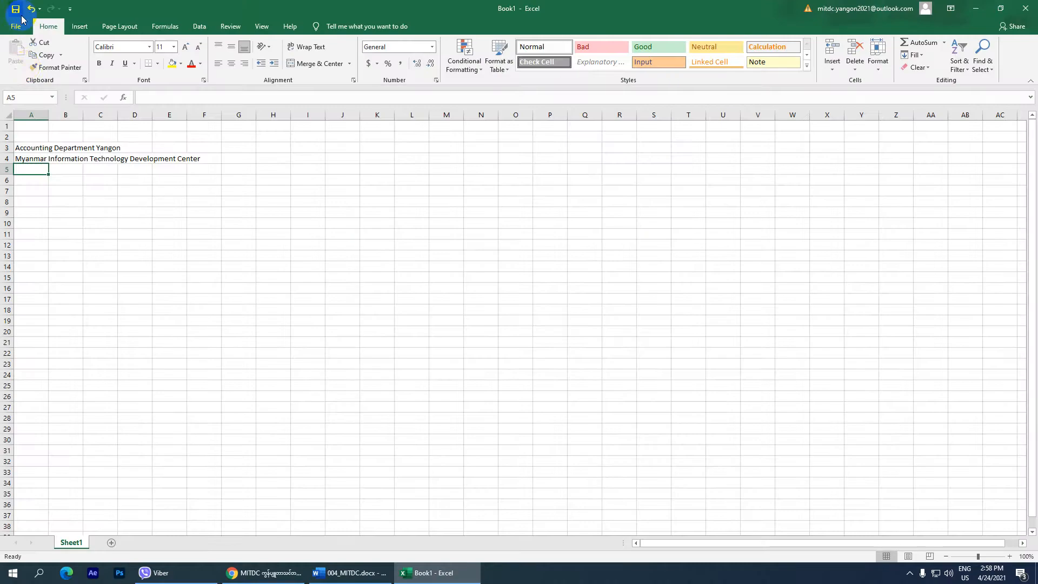
Step: Delete the = entry from the AutoCorrect list in Excel's proofing options and apply the options
left_click(13, 28)
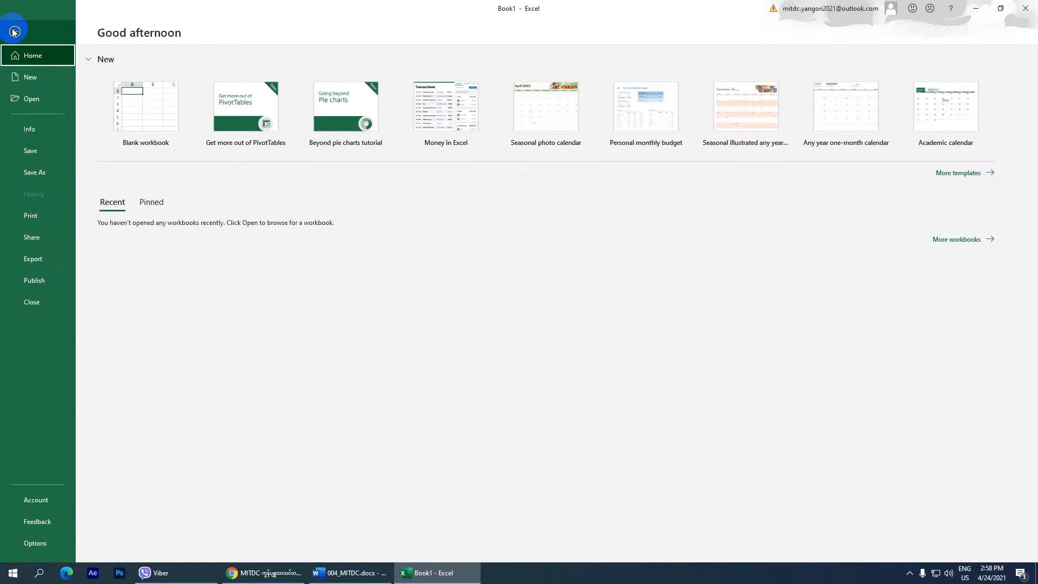
left_click(45, 543)
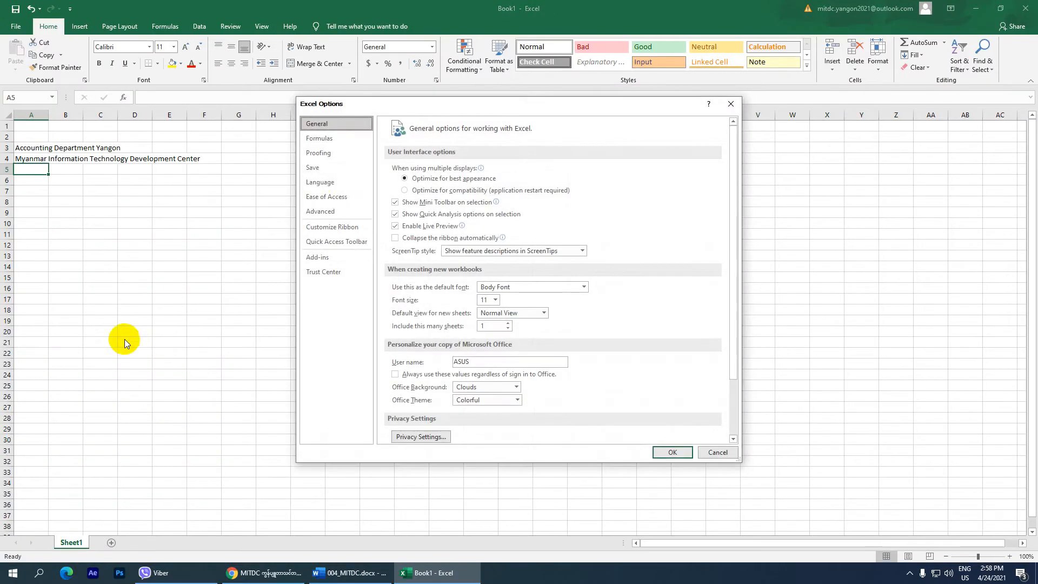
left_click(323, 153)
left_click(594, 171)
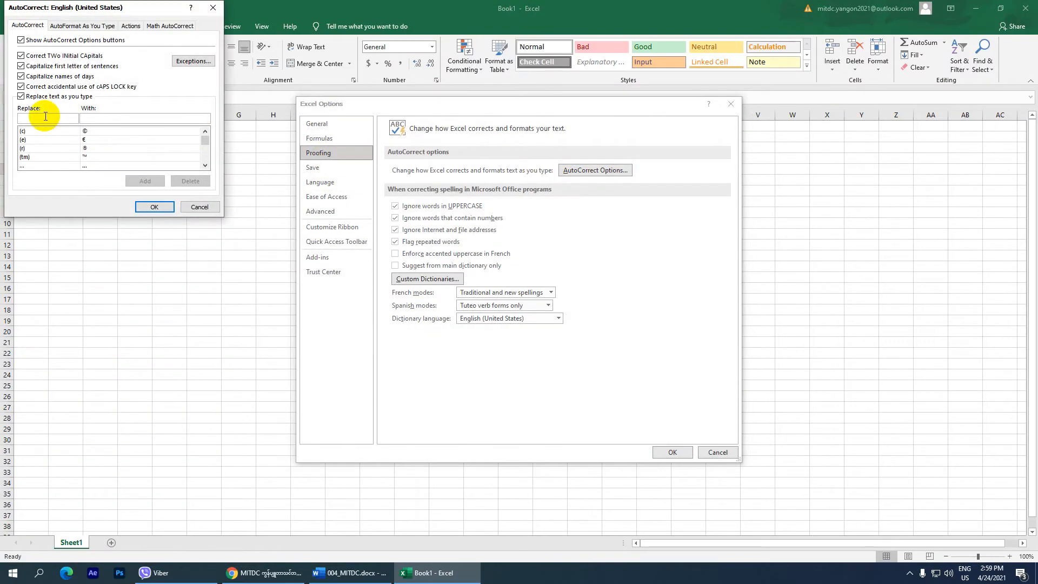
type("=")
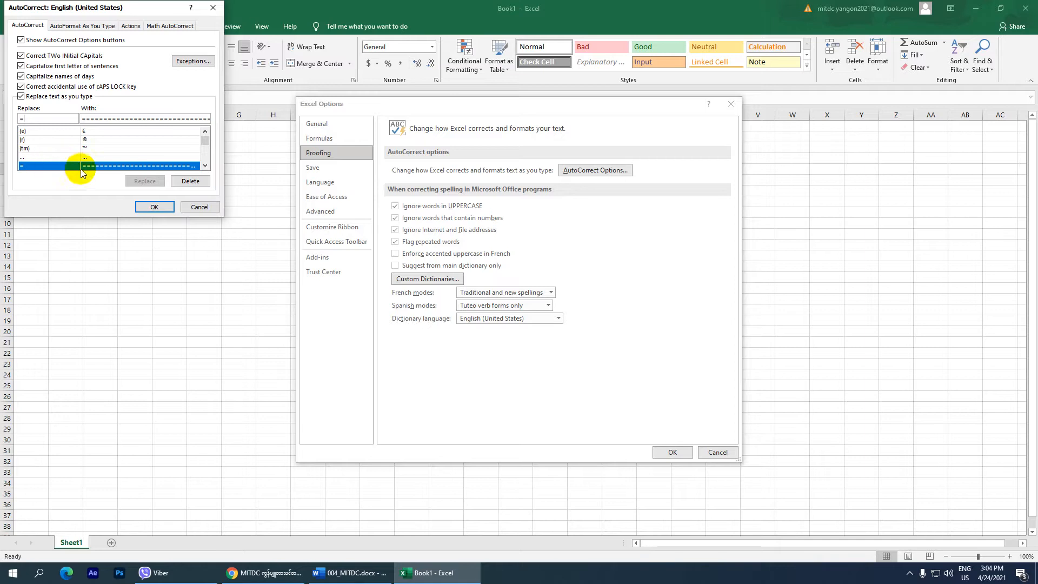
left_click(190, 181)
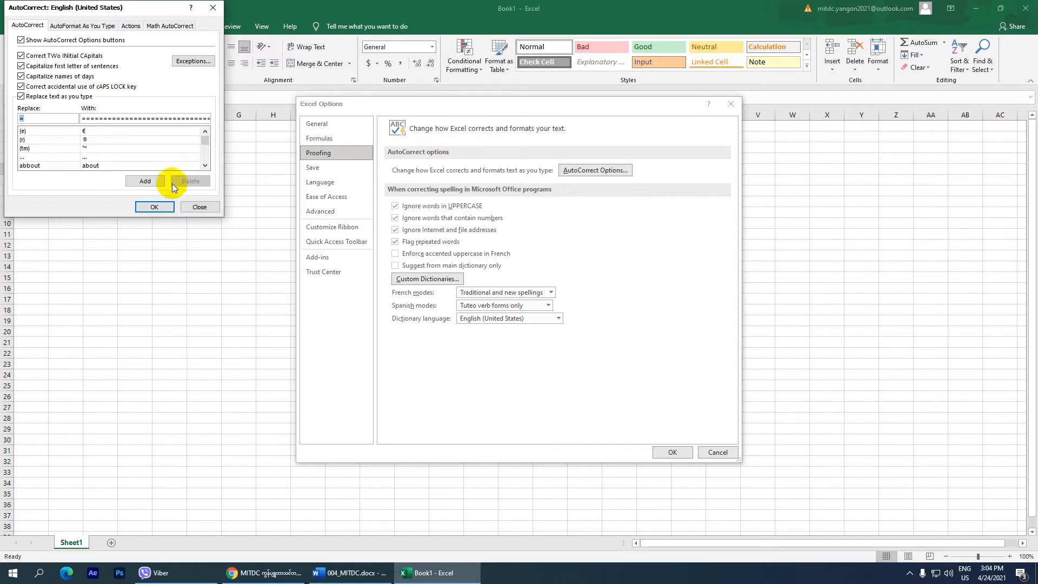
left_click(196, 207)
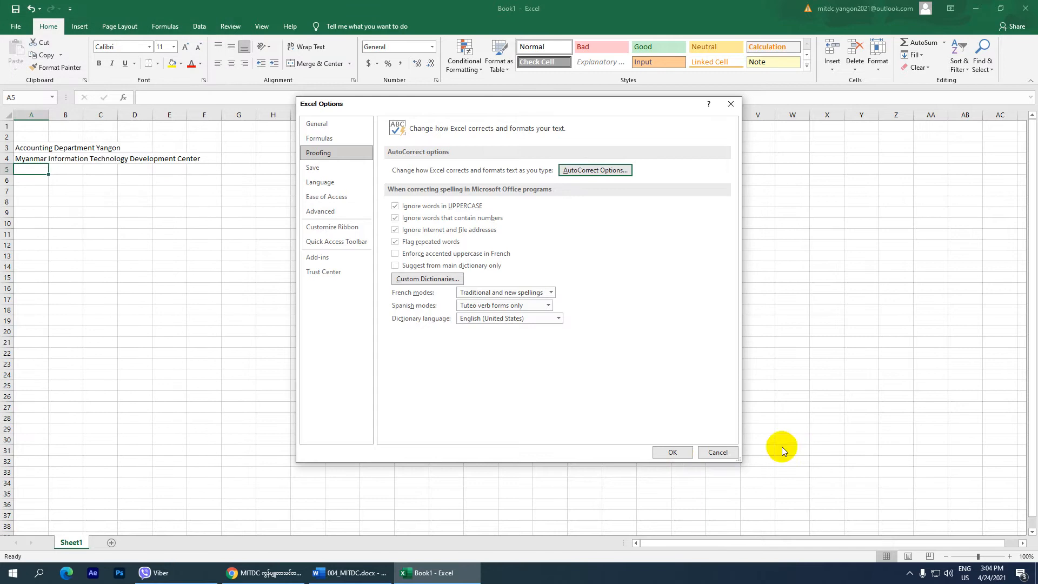
left_click(672, 452)
Step: Enter = in cells A5 and A6 to test that the shortcut is gone, and clear both cells
type("=")
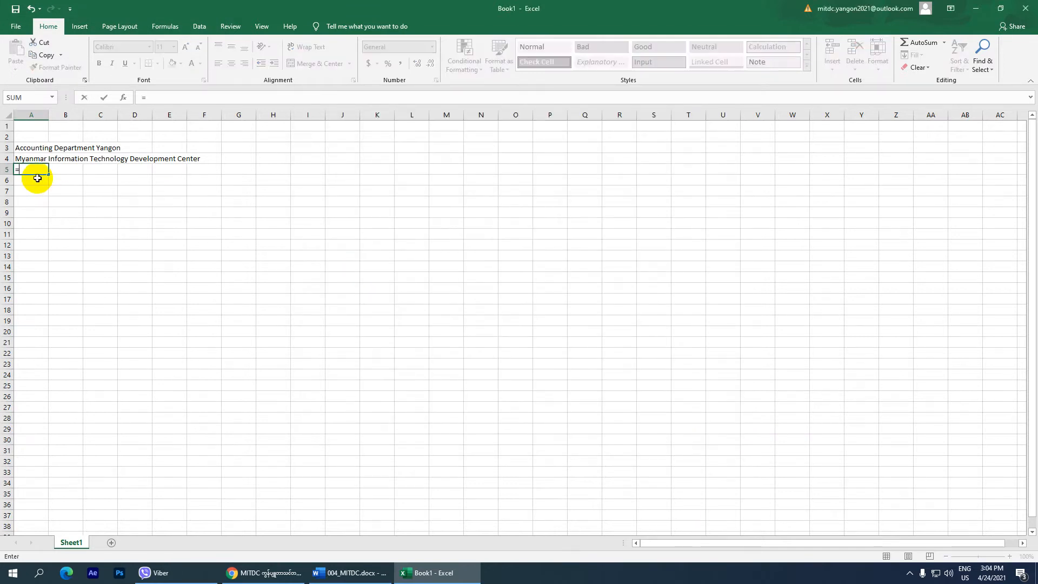
key("Return")
left_click(37, 169)
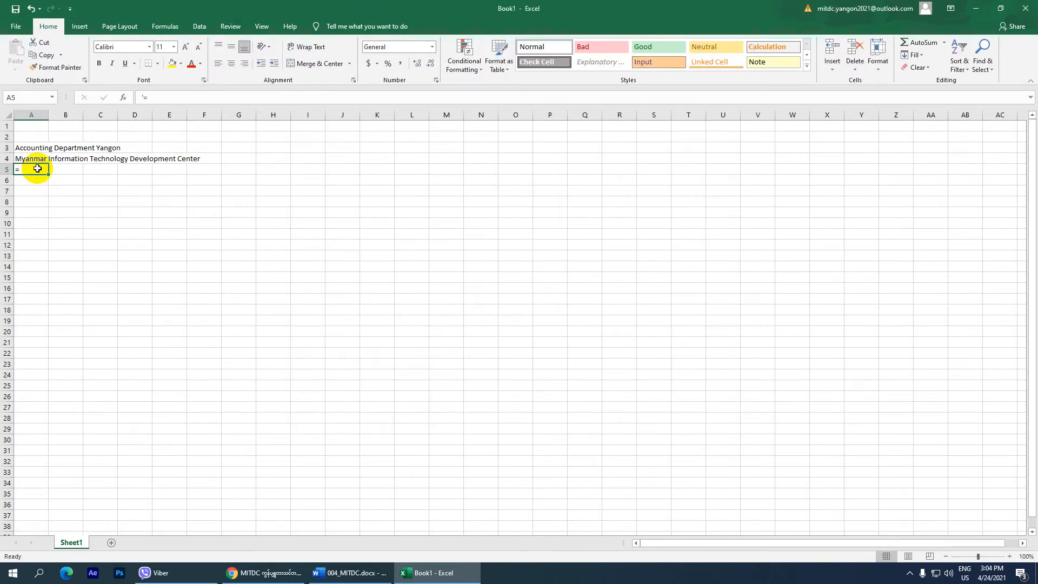
key("Return")
type("=")
key("Return")
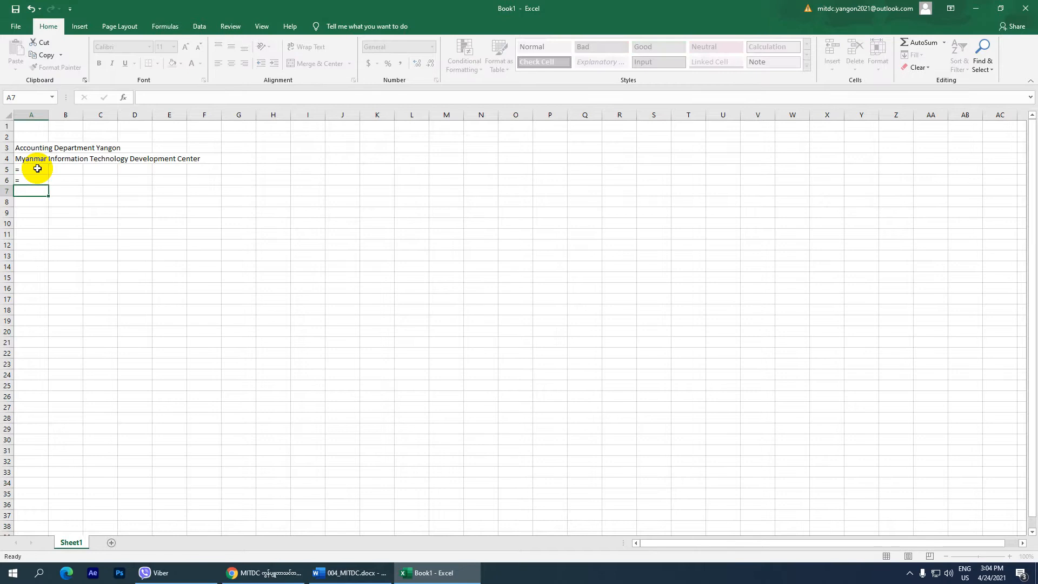
left_click_drag(34, 169, 35, 179)
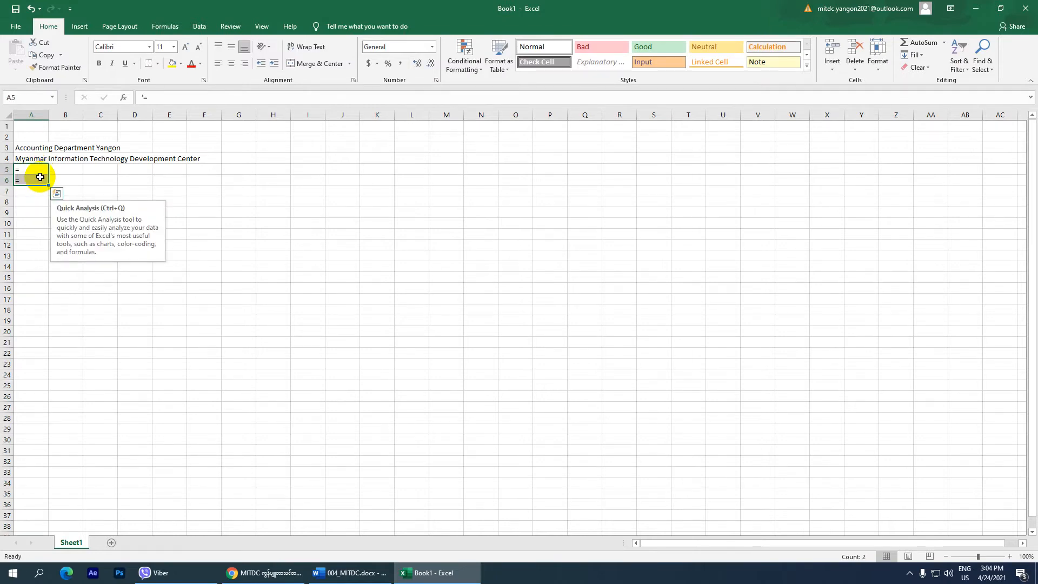
key("Delete")
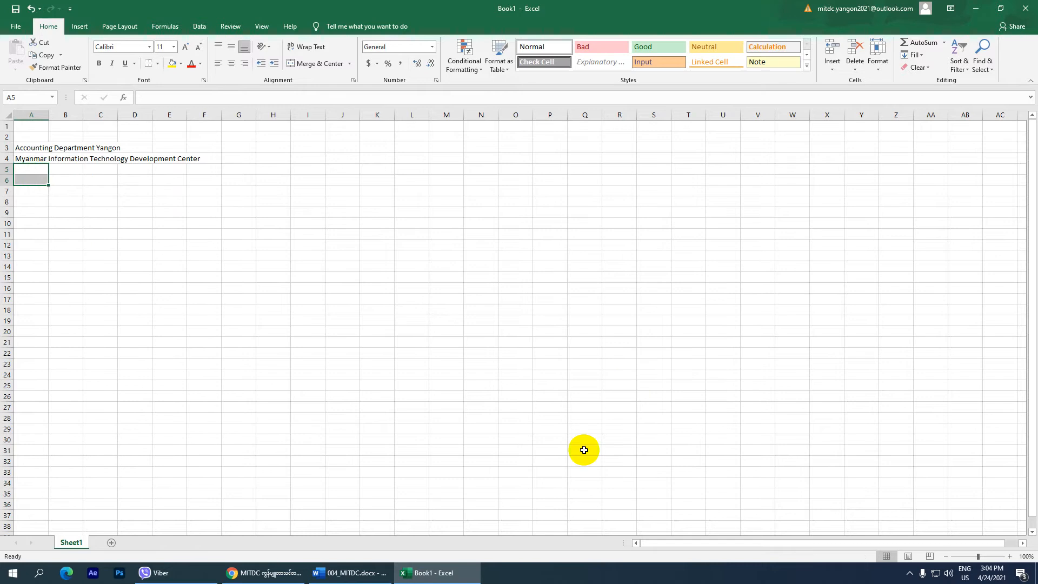
Step: Switch to the Word document 004_MITDC.docx, view the AutoCorrect settings in its proofing options, and close them without changes
left_click(342, 575)
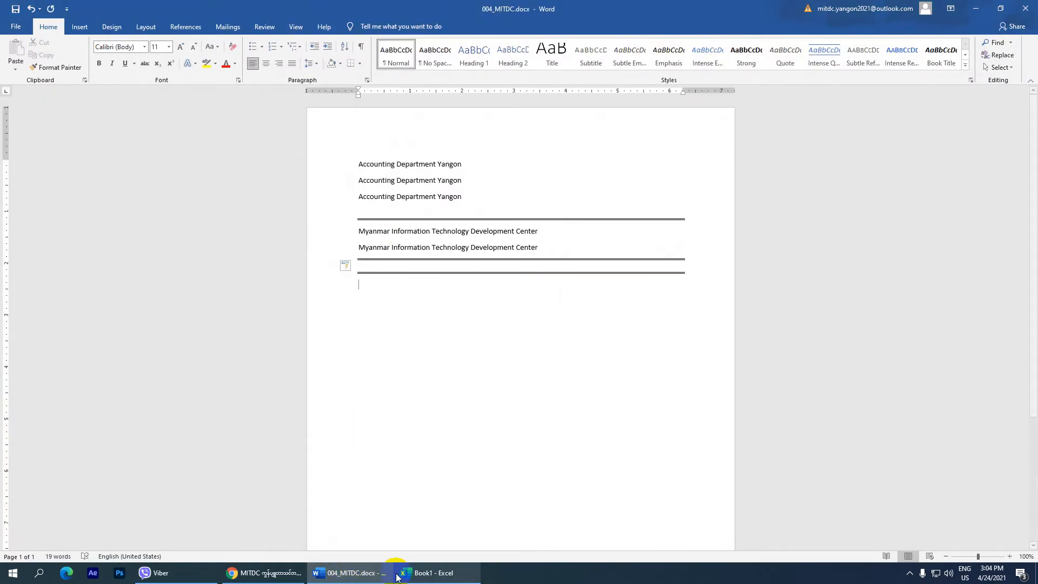
left_click(424, 574)
left_click(348, 572)
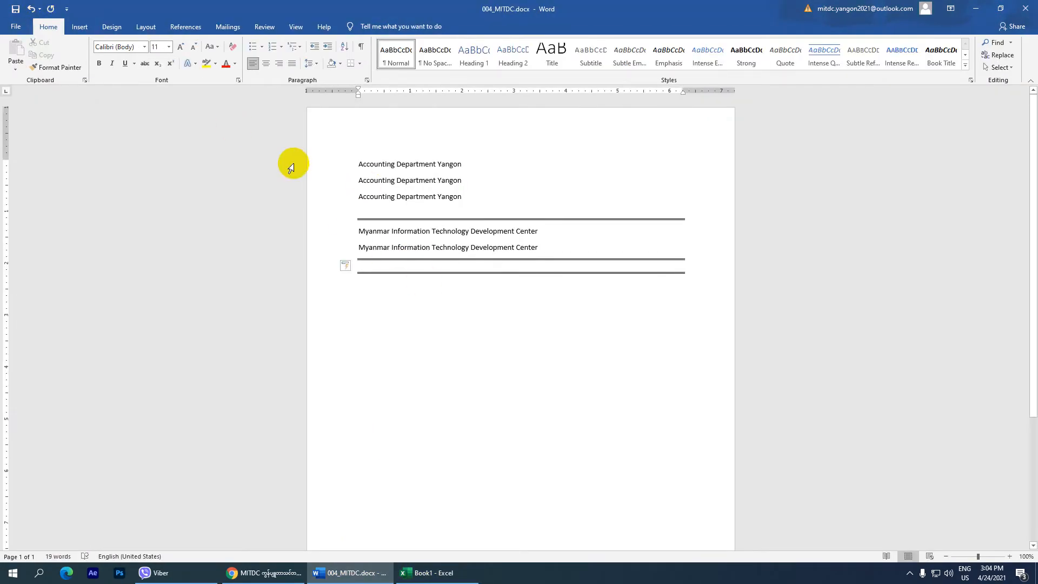
left_click(16, 26)
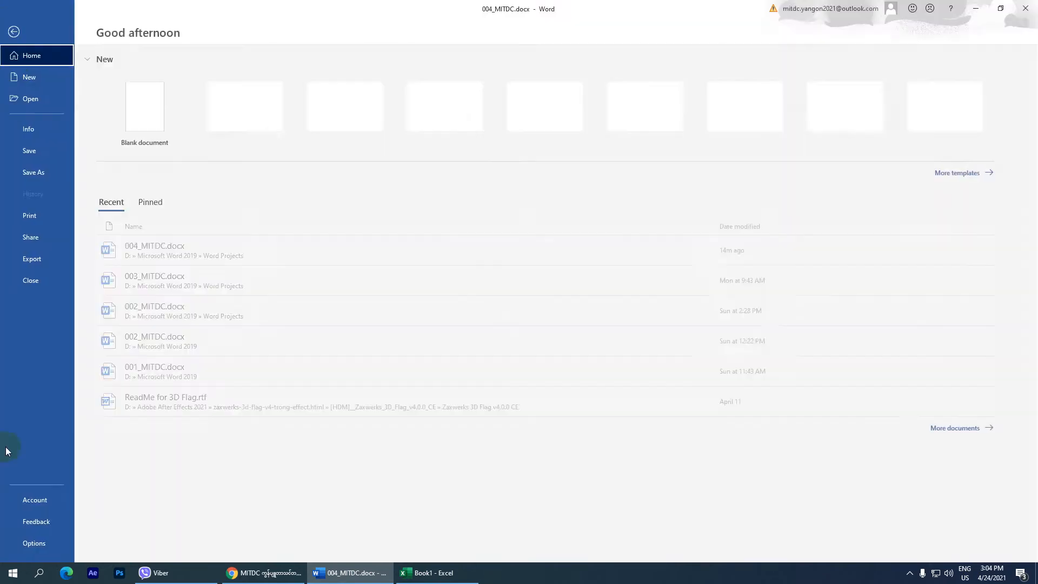
left_click(34, 543)
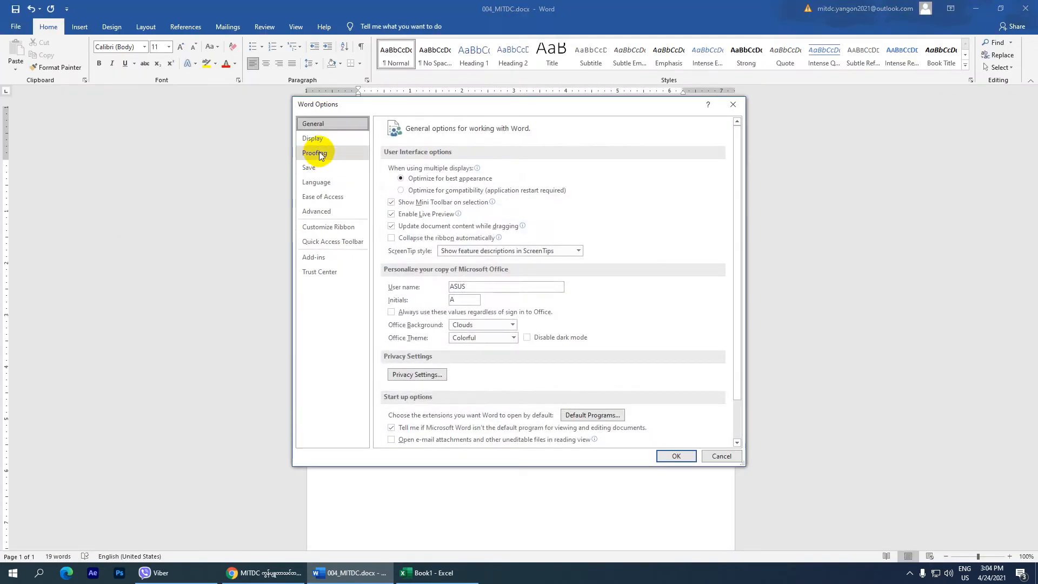
left_click(316, 152)
left_click(591, 170)
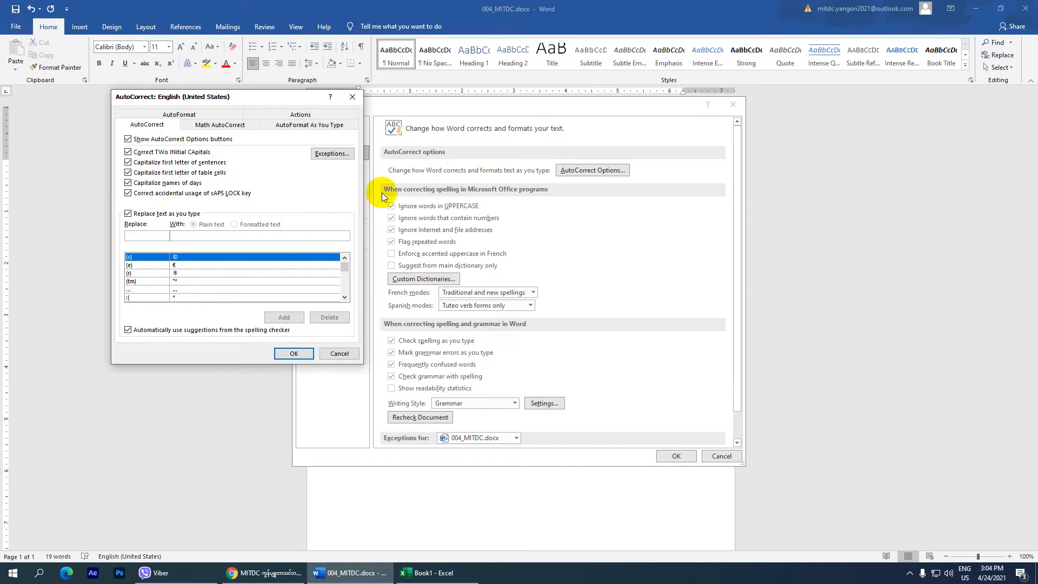
left_click(332, 353)
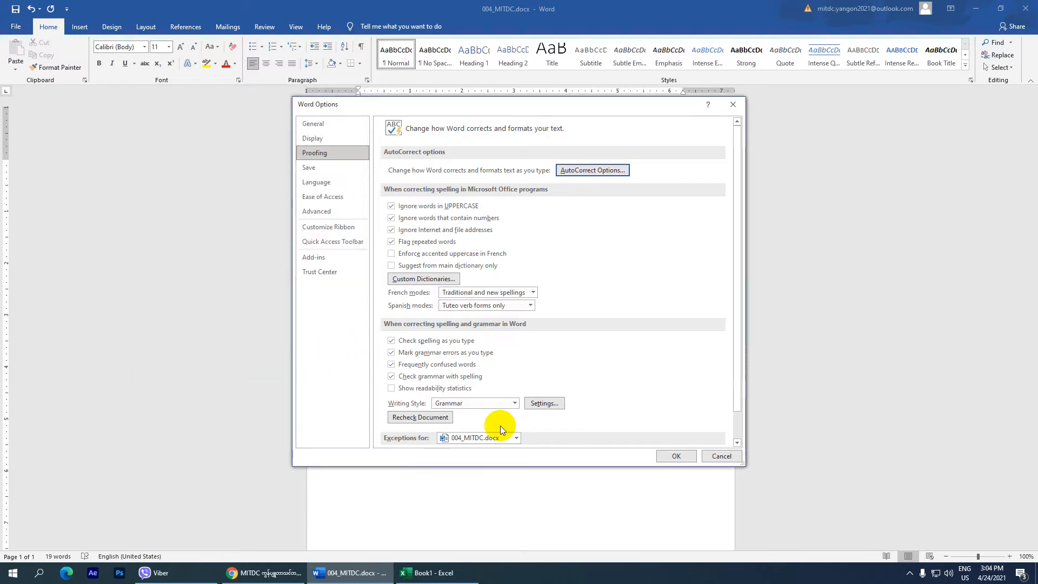
left_click(711, 457)
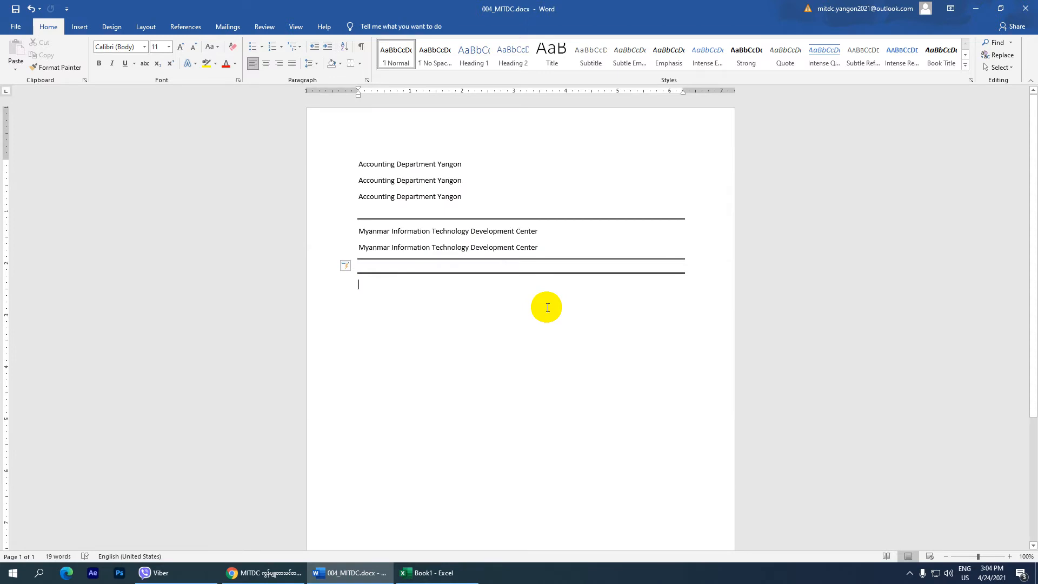
Step: Minimize Word and Excel, launch PowerPoint from the desktop, and create a blank presentation
left_click(979, 8)
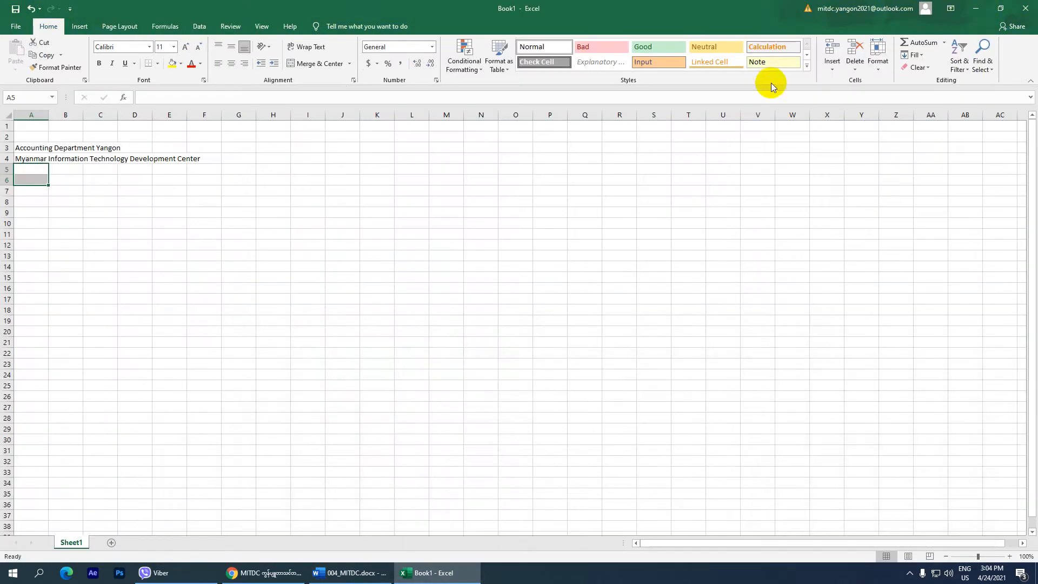
left_click(976, 7)
right_click(351, 206)
left_click(359, 260)
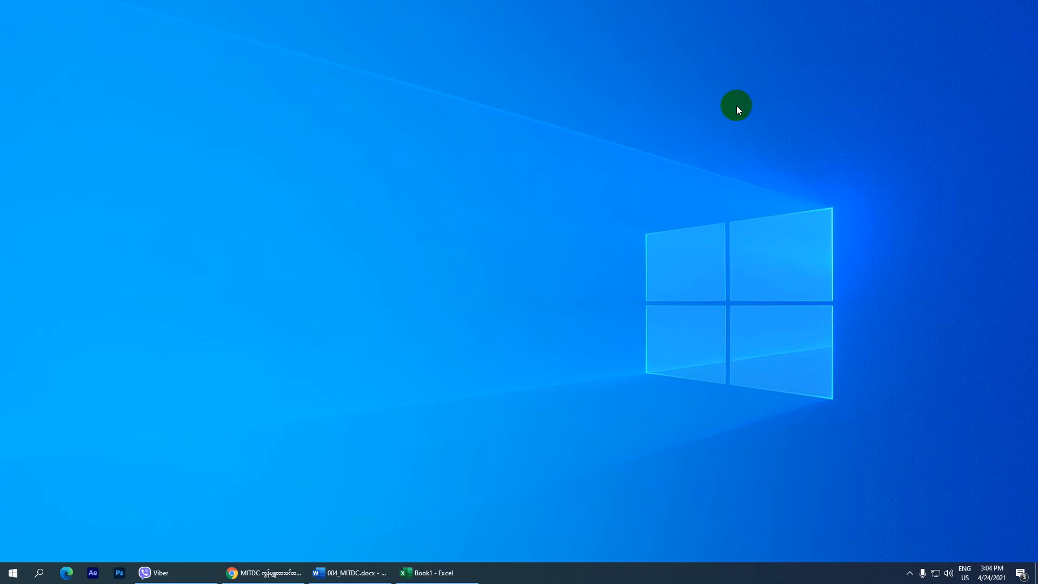
double_click(682, 83)
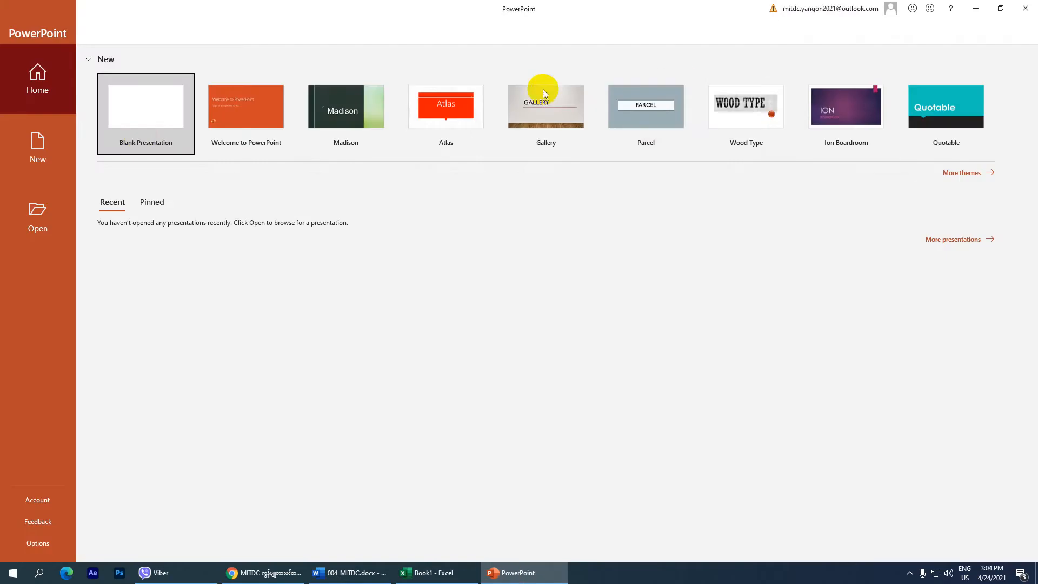
left_click(142, 112)
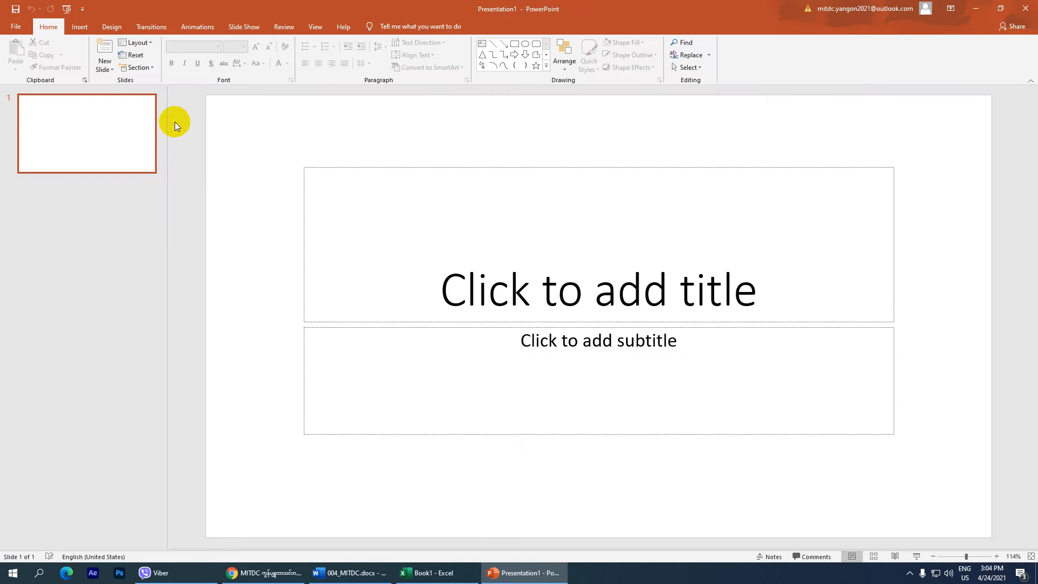
Step: Test the acdpy shortcut in the slide's title placeholder, ending the entry with a line break
left_click(549, 282)
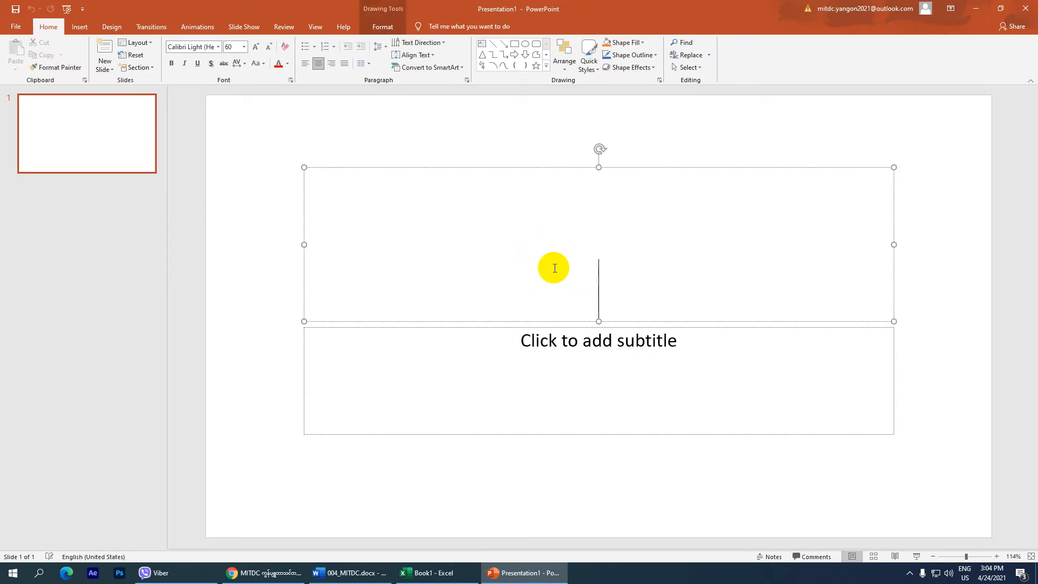
type("ac")
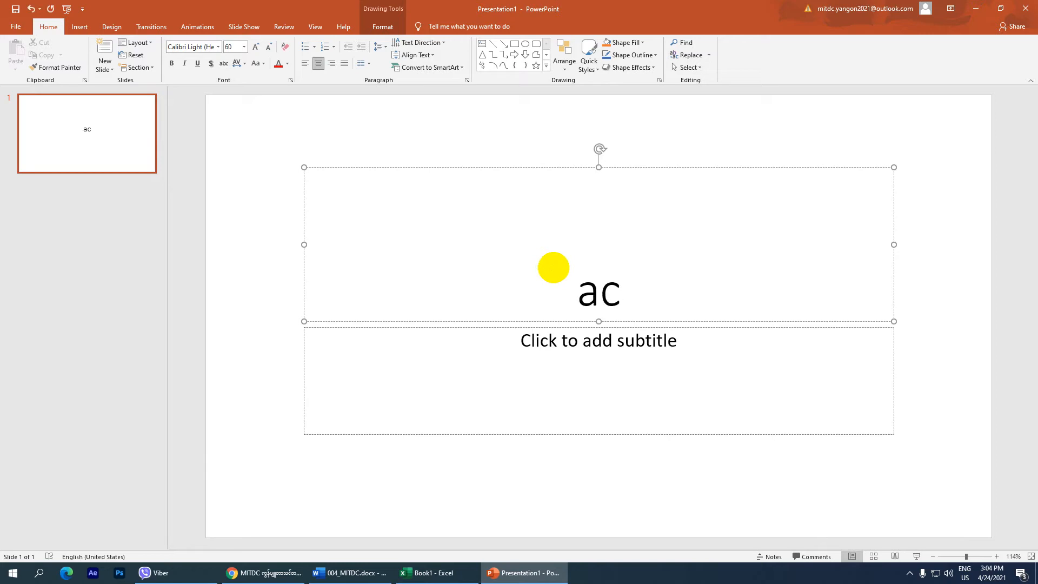
type("dpy")
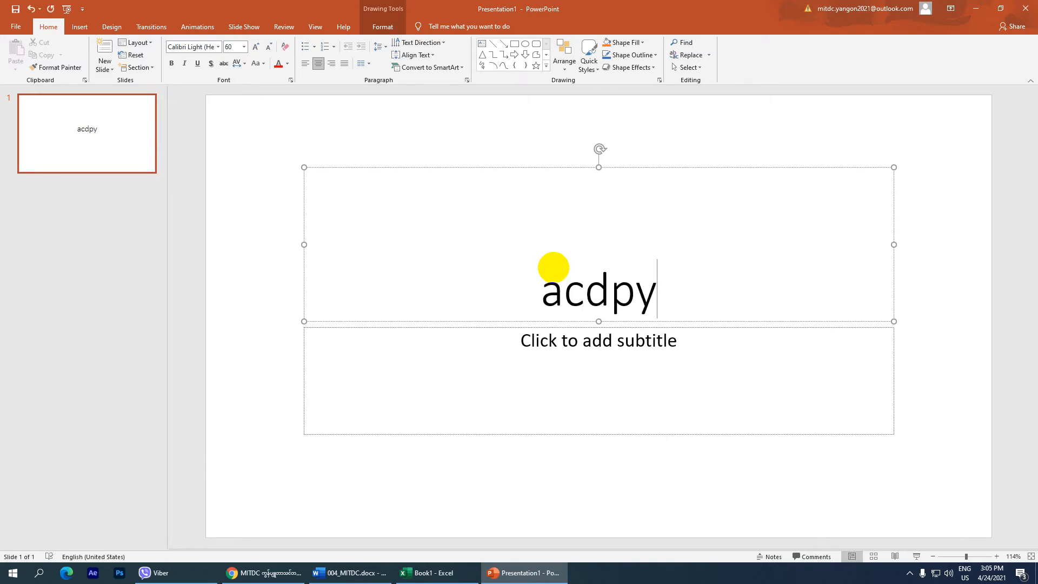
key("Return")
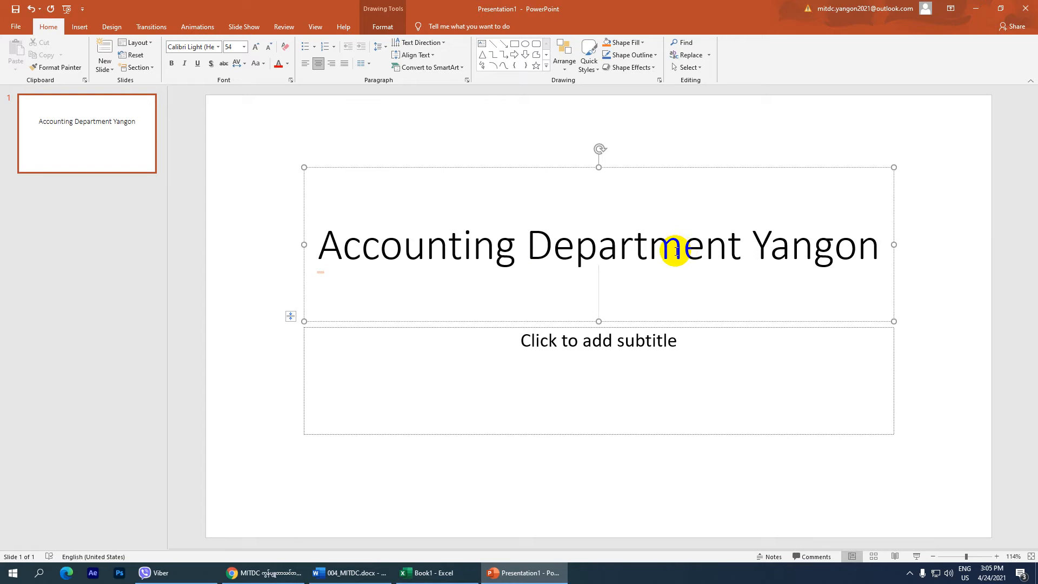
Step: Place the text cursor in the slide's subtitle placeholder
left_click(614, 341)
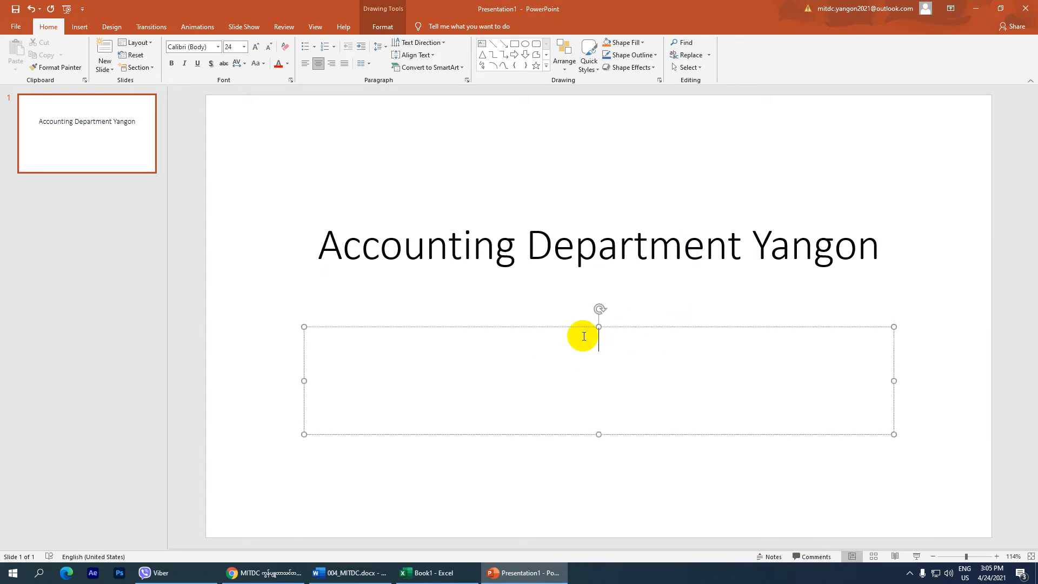